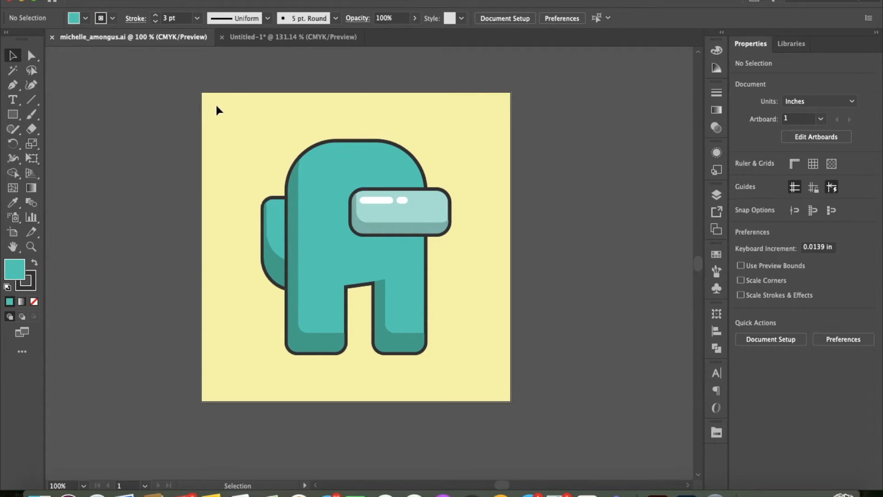
# - Select all the parts of the character in michelle_amongus.ai and copy them, leaving out the yellow background
pyautogui.click(253, 37)
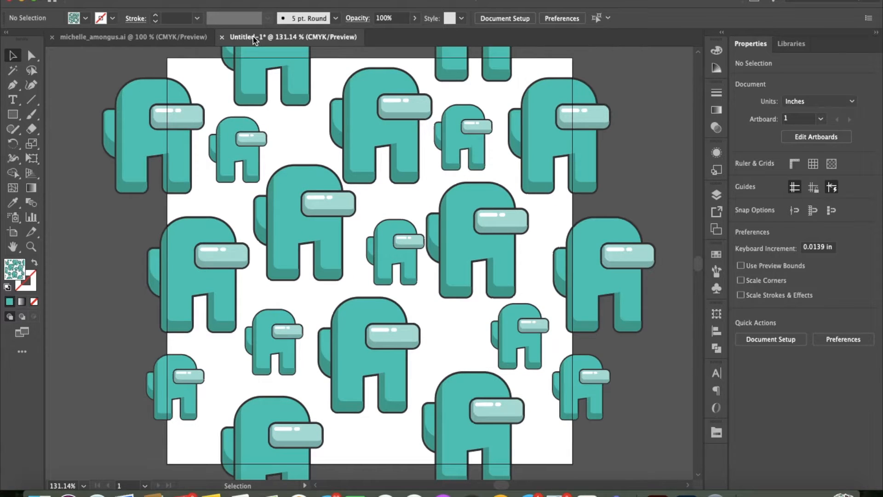
pyautogui.click(175, 36)
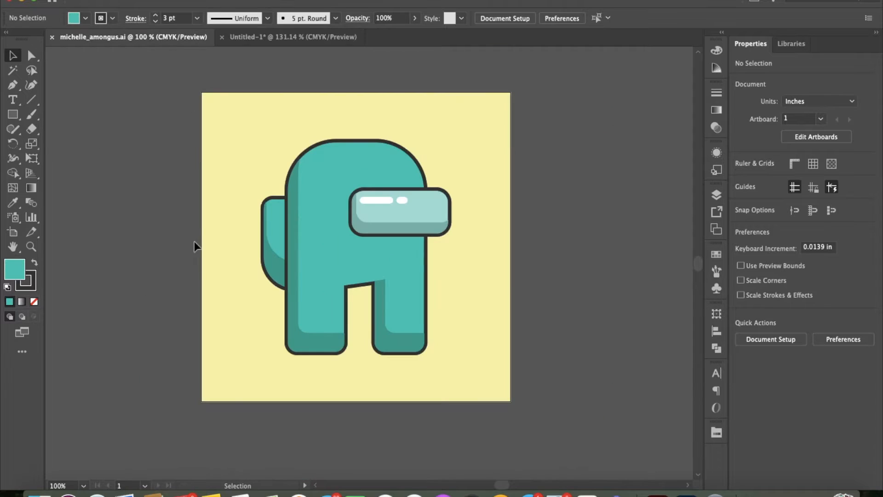
pyautogui.moveTo(214, 112); pyautogui.dragTo(484, 373)
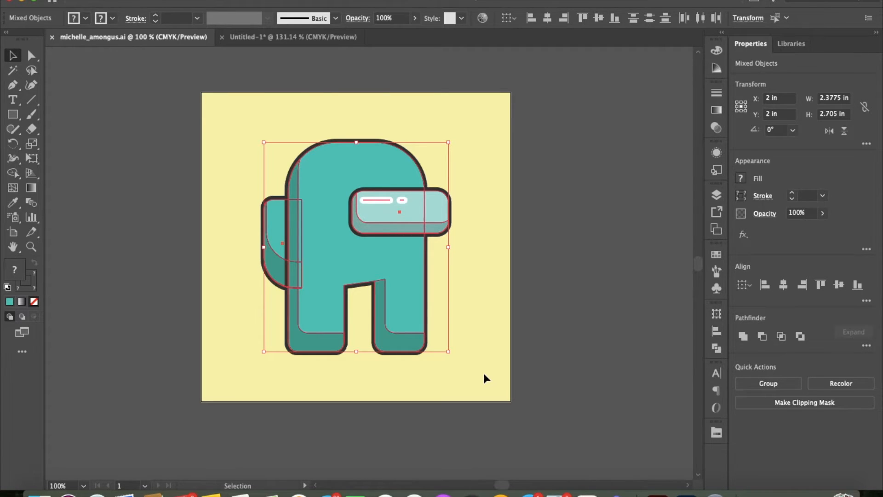
pyautogui.press('a')
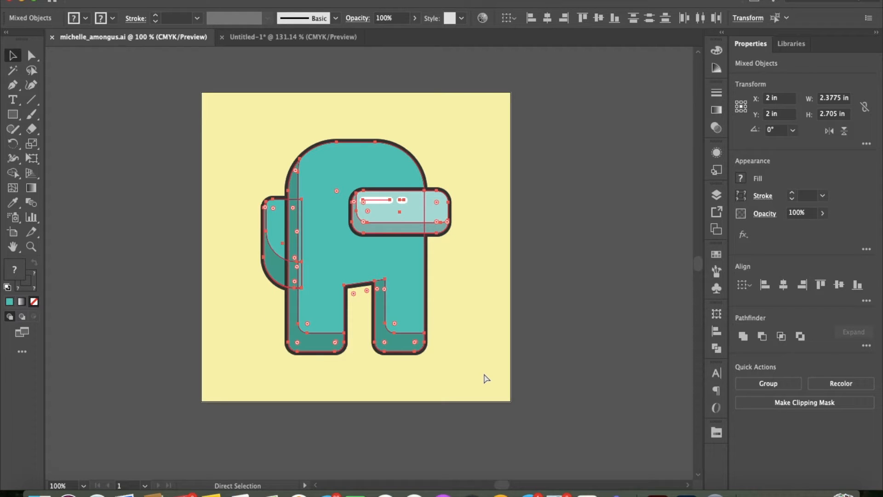
pyautogui.press('v')
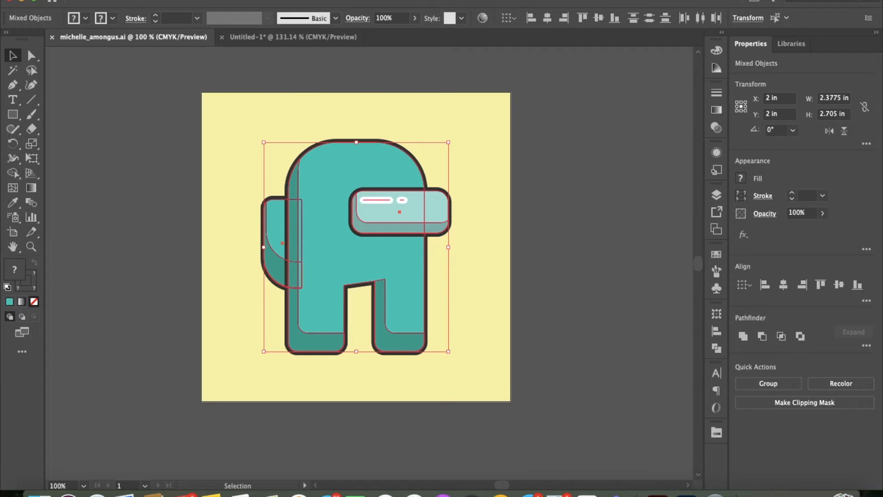
# - Start a new document from the Print presets and name it Among_Us_Pattern
pyautogui.click(90, 1)
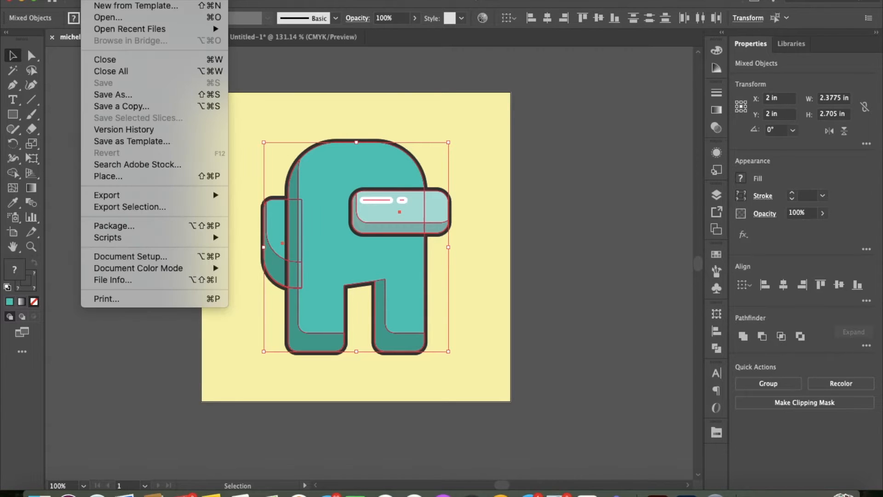
pyautogui.click(95, 0)
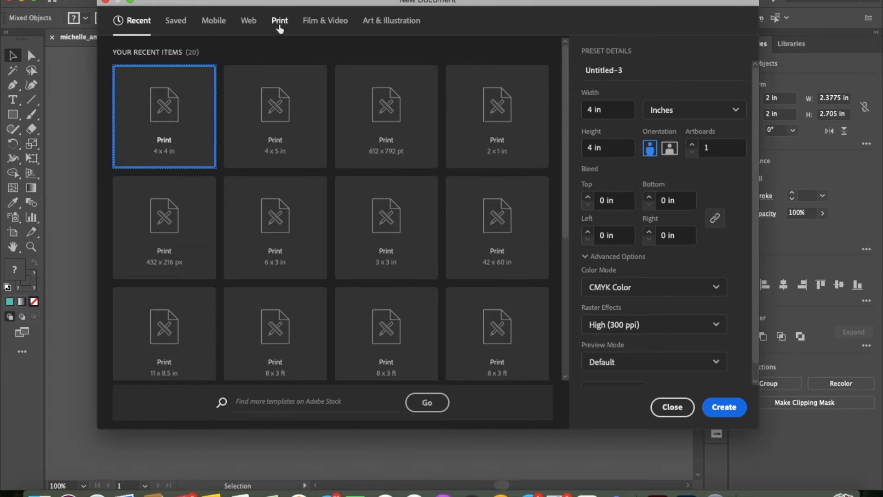
pyautogui.click(284, 43)
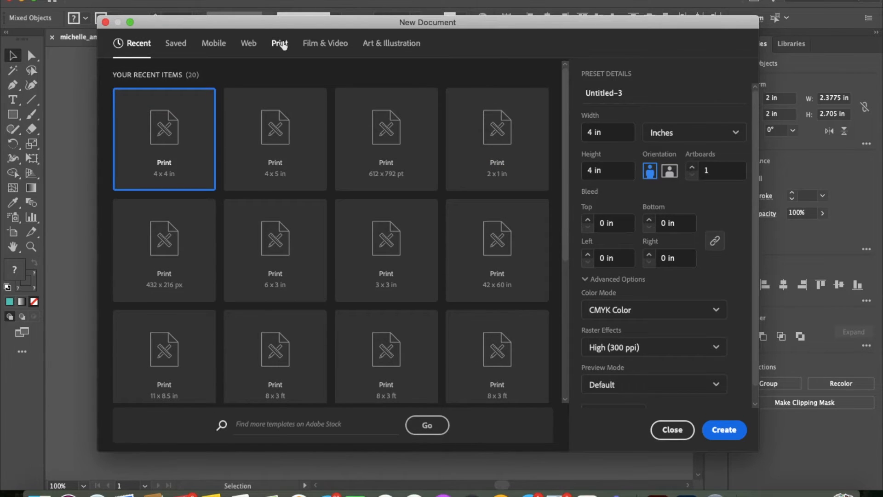
pyautogui.click(639, 92)
pyautogui.press('super+a')
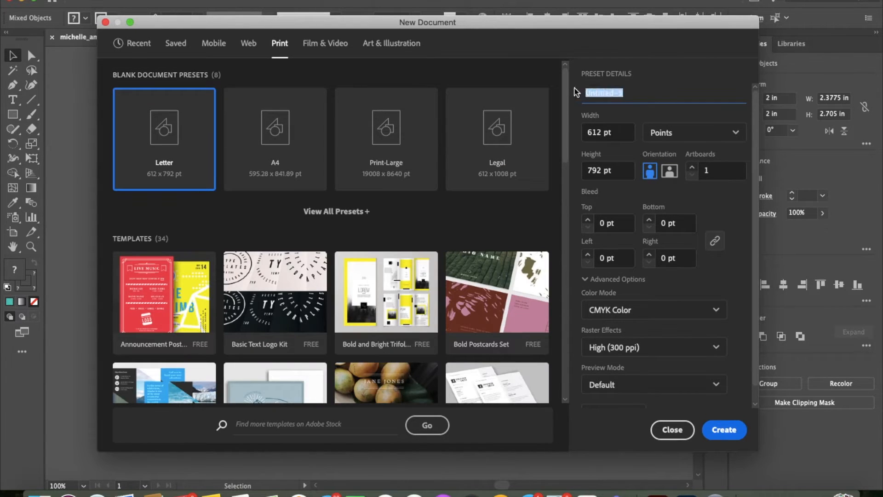
pyautogui.press('BackSpace')
pyautogui.write('Among_Us_Pattern')
# - Set the new document's units to inches with a width and height of 4 in each, and create it
pyautogui.click(688, 138)
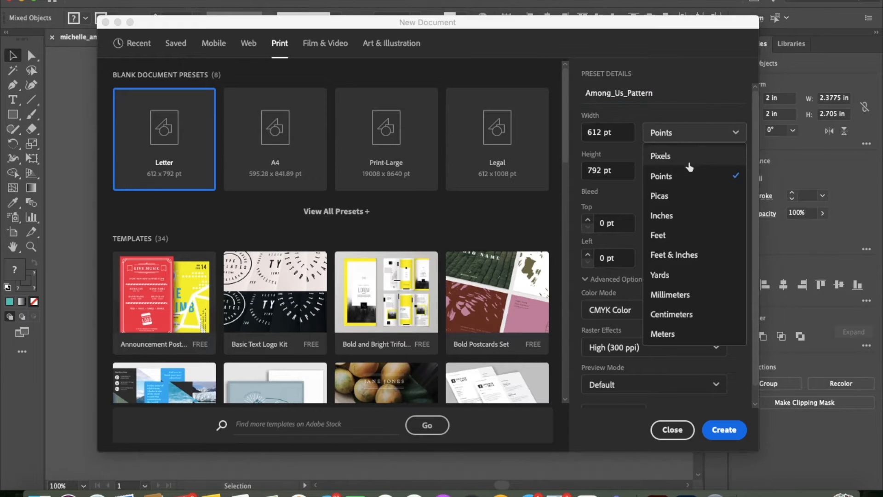
pyautogui.click(681, 216)
pyautogui.moveTo(623, 136); pyautogui.dragTo(565, 134)
pyautogui.write('4')
pyautogui.moveTo(620, 171); pyautogui.dragTo(583, 171)
pyautogui.write('4')
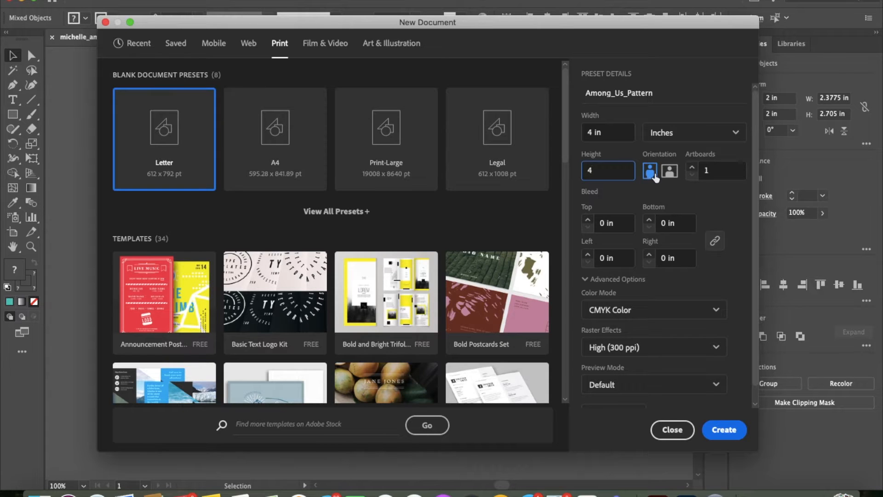
pyautogui.click(724, 430)
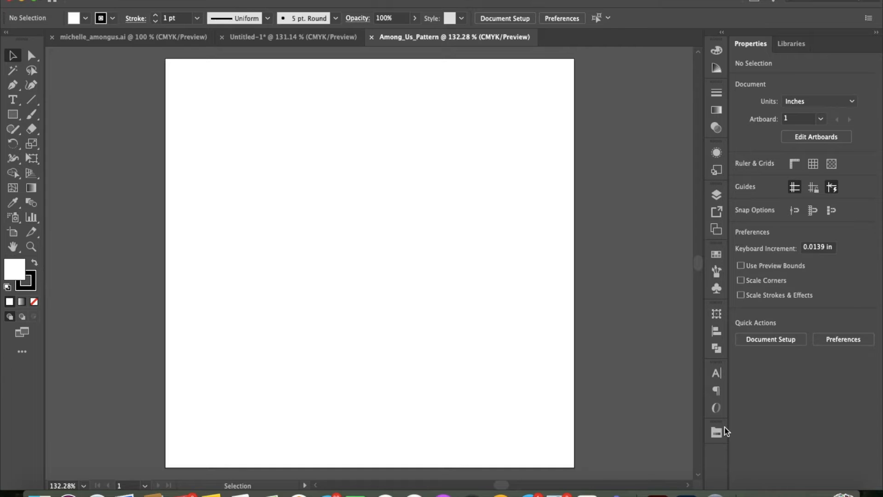
# - Paste the copied character onto the artboard and expand its appearance, fill and stroke
pyautogui.press('super+v')
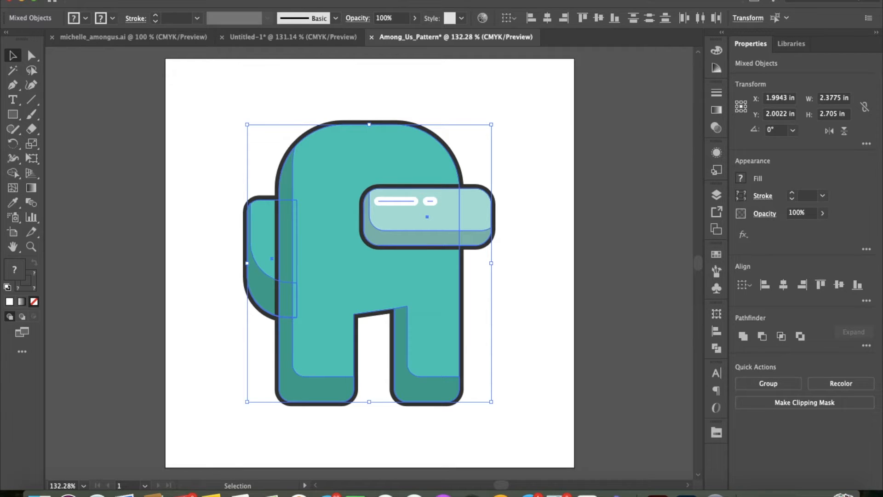
pyautogui.click(145, 0)
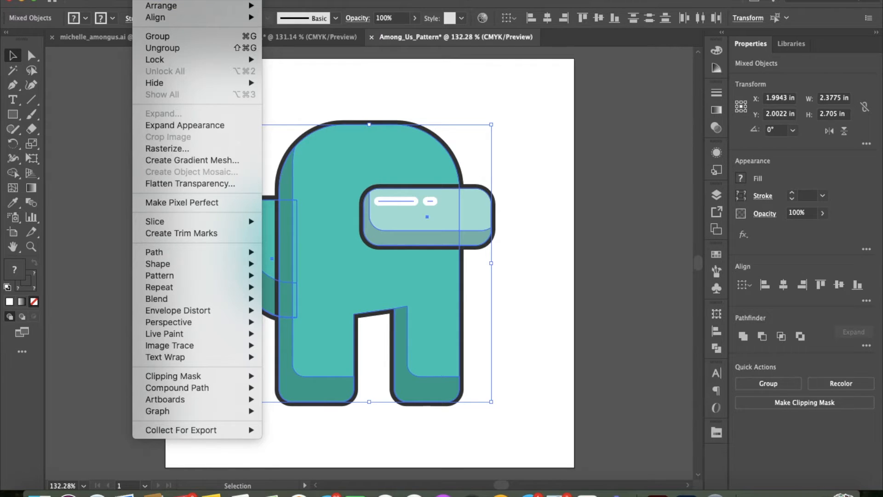
pyautogui.click(162, 127)
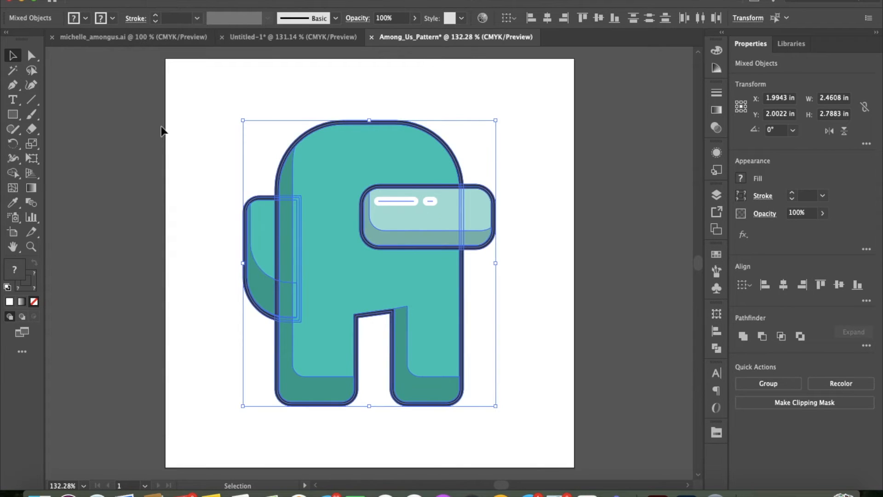
pyautogui.click(145, 1)
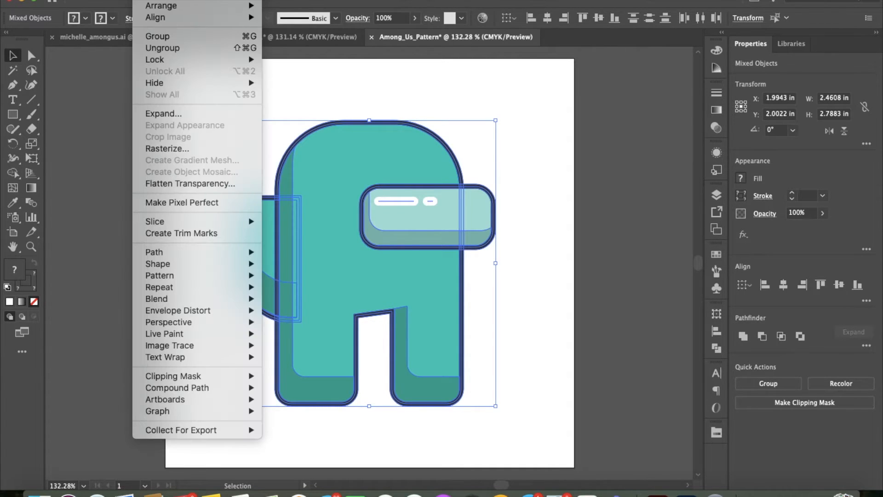
pyautogui.click(173, 114)
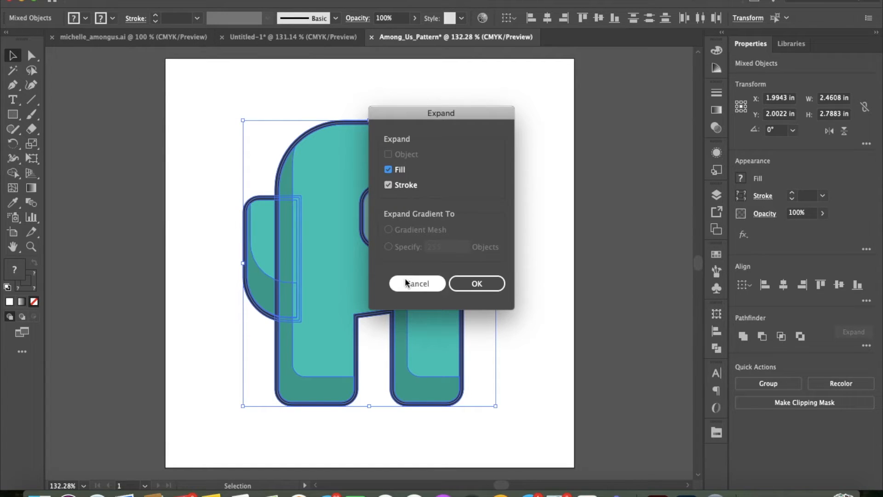
pyautogui.click(484, 282)
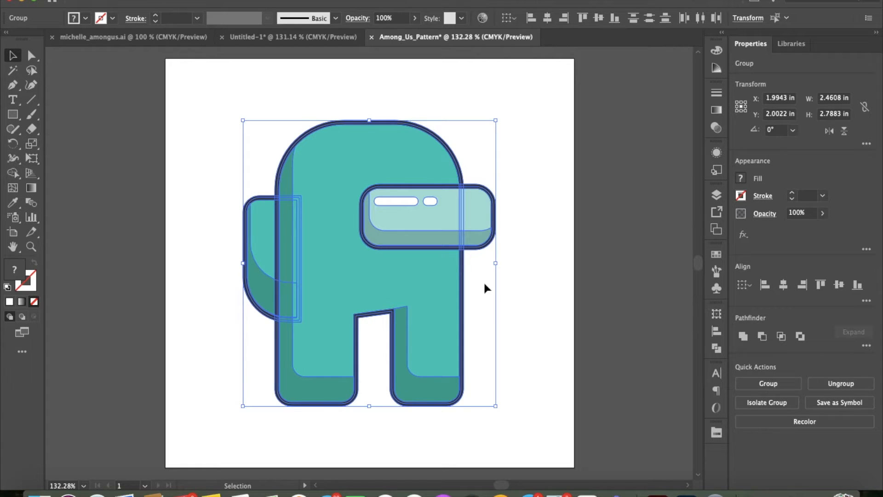
# - Group the expanded character and scale it down to about 1.04 × 1.18 in in the upper left of the artboard
pyautogui.click(776, 386)
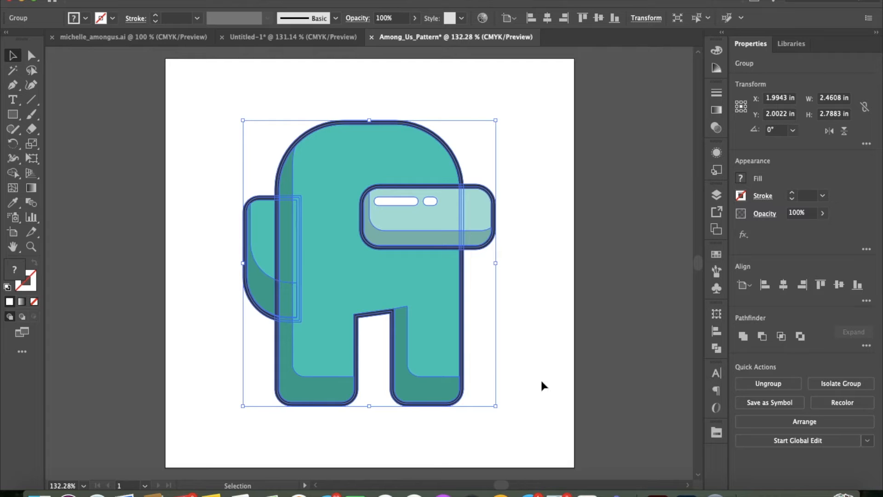
pyautogui.moveTo(339, 278); pyautogui.dragTo(336, 247)
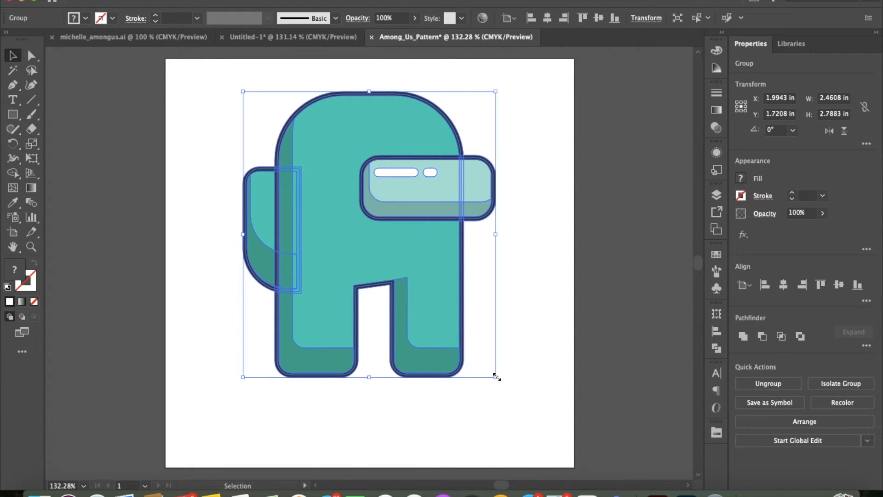
pyautogui.moveTo(496, 376); pyautogui.dragTo(350, 226)
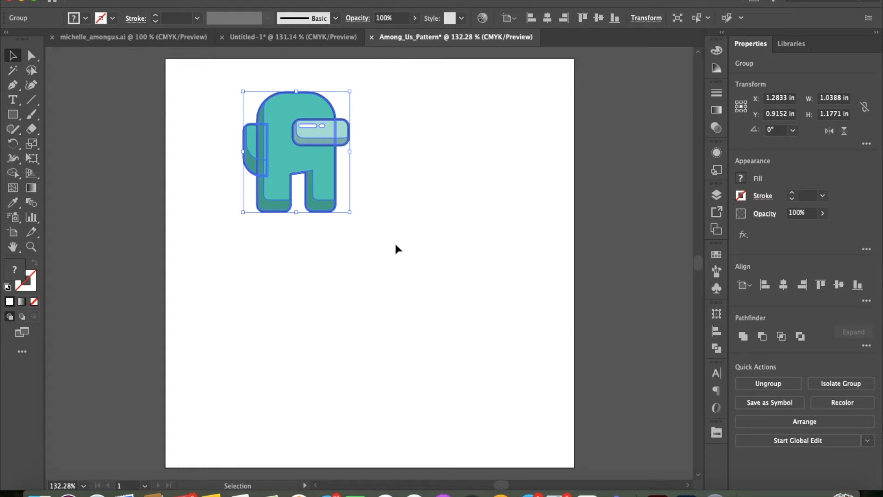
# - Paste five copies of the grouped character and spread them over the upper right, center and lower half of the artboard
pyautogui.press('a')
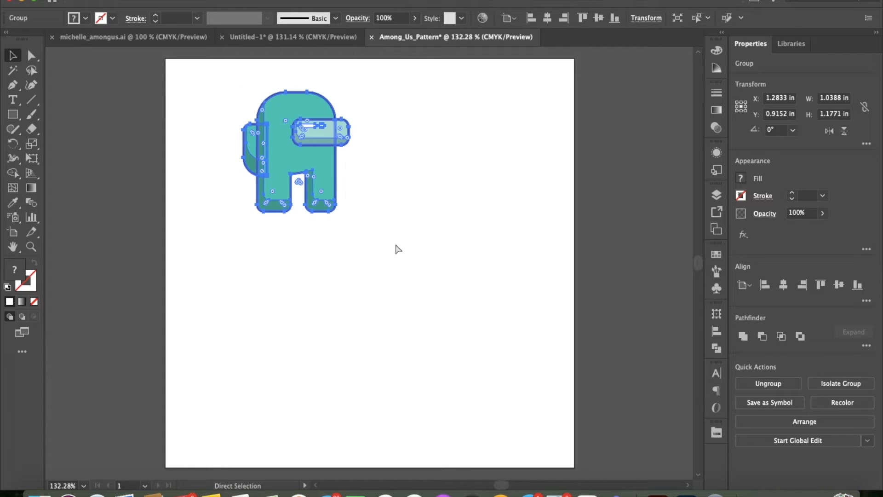
pyautogui.press('super')
pyautogui.press('super+v')
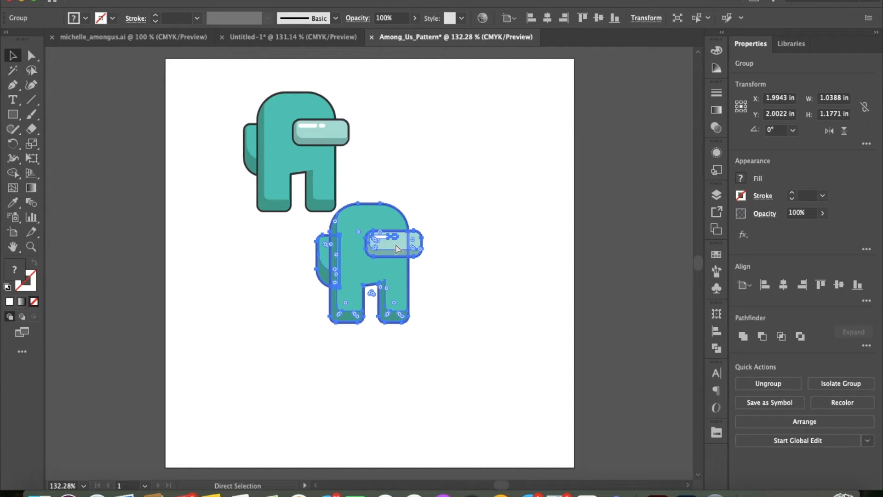
pyautogui.press('super')
pyautogui.moveTo(398, 248); pyautogui.dragTo(470, 148)
pyautogui.moveTo(348, 261); pyautogui.dragTo(198, 322)
pyautogui.moveTo(361, 281); pyautogui.dragTo(474, 381)
pyautogui.moveTo(367, 310); pyautogui.dragTo(347, 424)
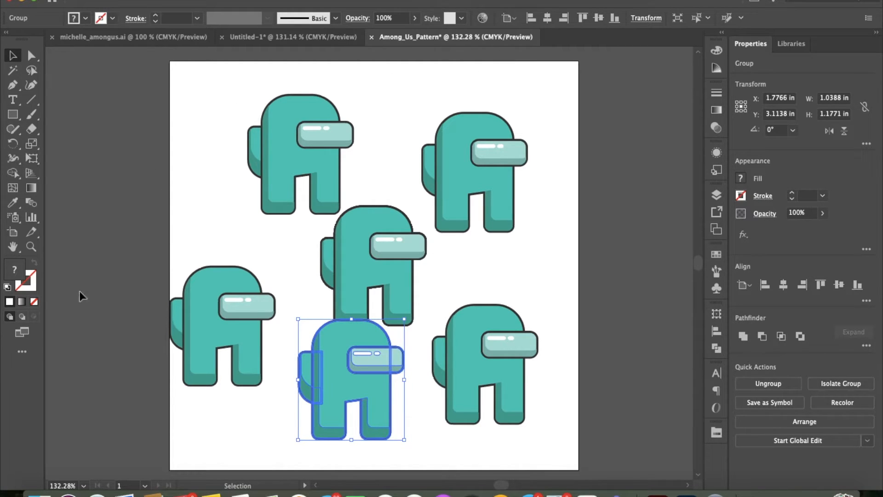
# - Move the first character across the artboard's upper edge, raise the upper-right one, and place another copy just above the center
pyautogui.scroll(-1, 183, 398)
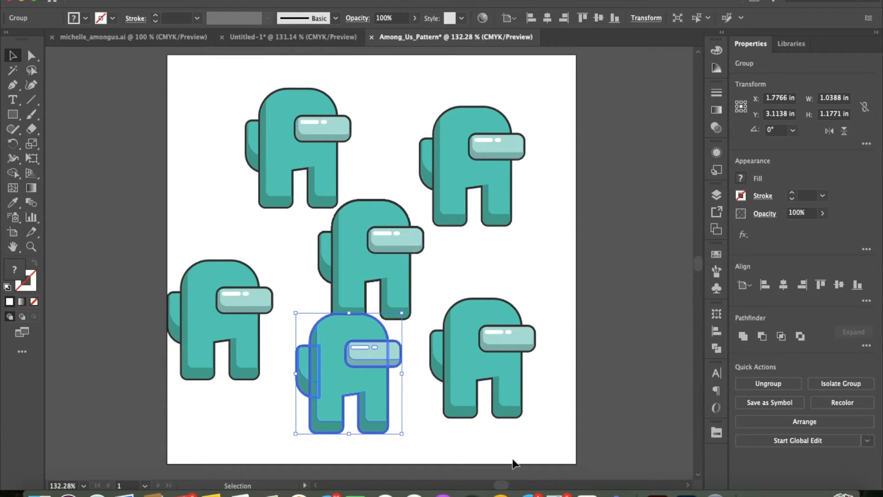
pyautogui.scroll(5, 577, 245)
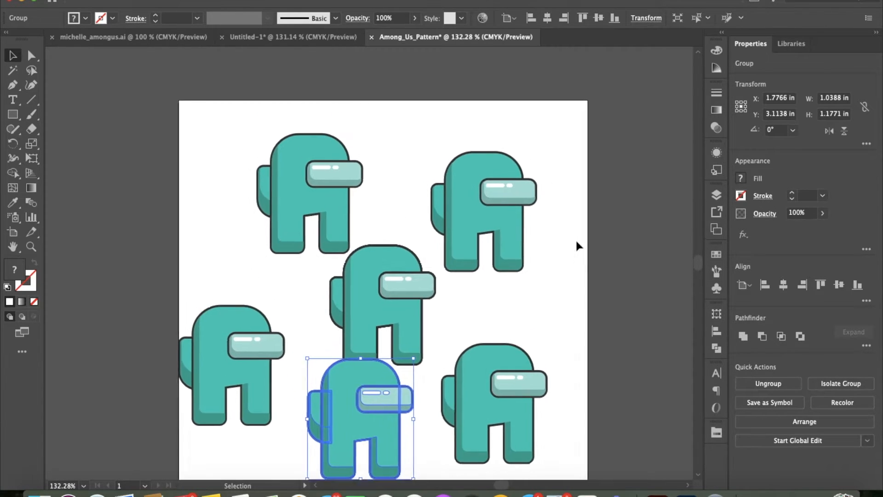
pyautogui.moveTo(294, 189); pyautogui.dragTo(251, 82)
pyautogui.moveTo(456, 187); pyautogui.dragTo(444, 120)
pyautogui.moveTo(388, 279); pyautogui.dragTo(367, 218)
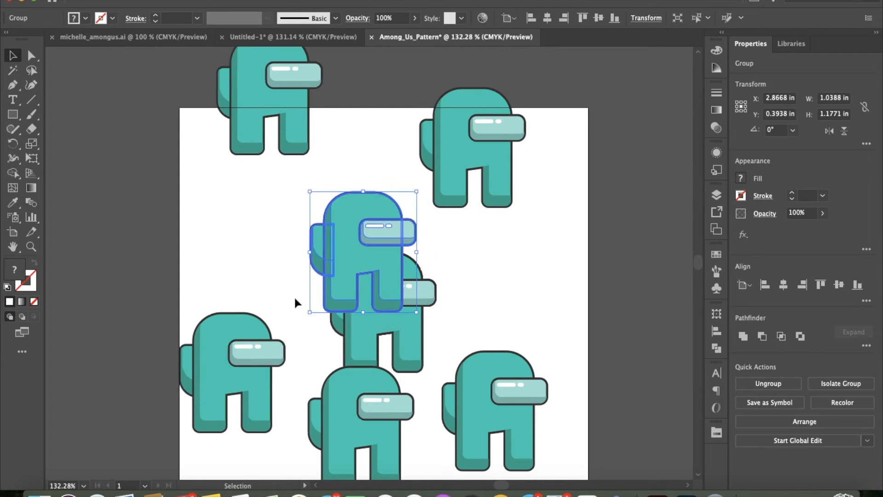
# - Place two large characters across the artboard's left edge, one around mid-height and one near the lower corner
pyautogui.moveTo(231, 340); pyautogui.dragTo(205, 250)
pyautogui.scroll(-2, 205, 250)
pyautogui.scroll(-2, 206, 250)
pyautogui.moveTo(349, 322); pyautogui.dragTo(145, 328)
pyautogui.moveTo(218, 181); pyautogui.dragTo(216, 157)
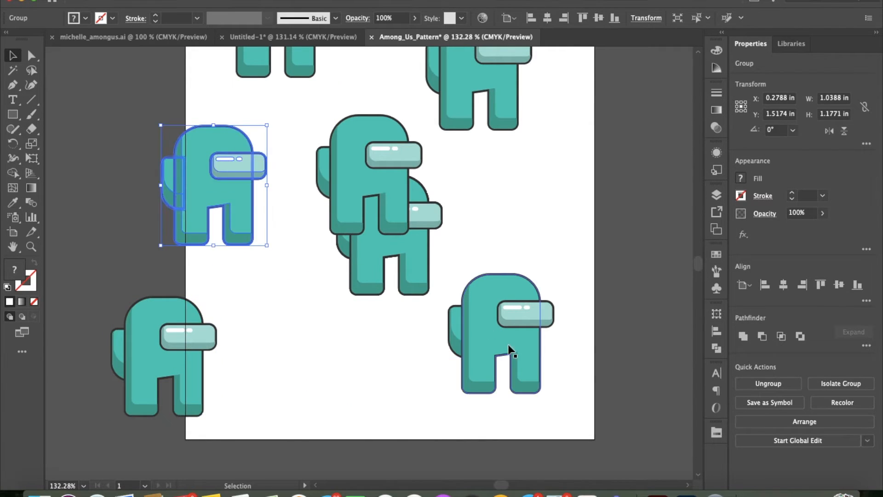
# - Raise the center and right-hand characters and place two more large ones side by side in the lower half of the artboard
pyautogui.moveTo(501, 330); pyautogui.dragTo(502, 290)
pyautogui.moveTo(416, 266); pyautogui.dragTo(338, 338)
pyautogui.moveTo(382, 225); pyautogui.dragTo(376, 207)
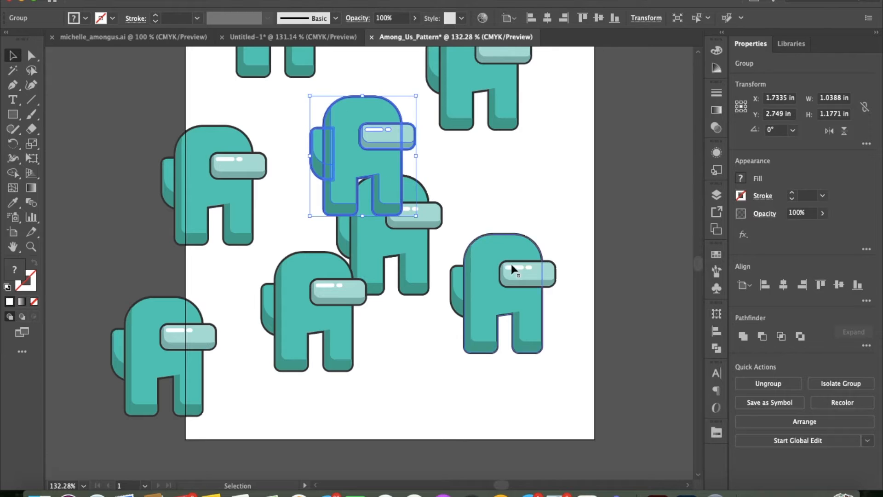
pyautogui.moveTo(501, 269); pyautogui.dragTo(499, 235)
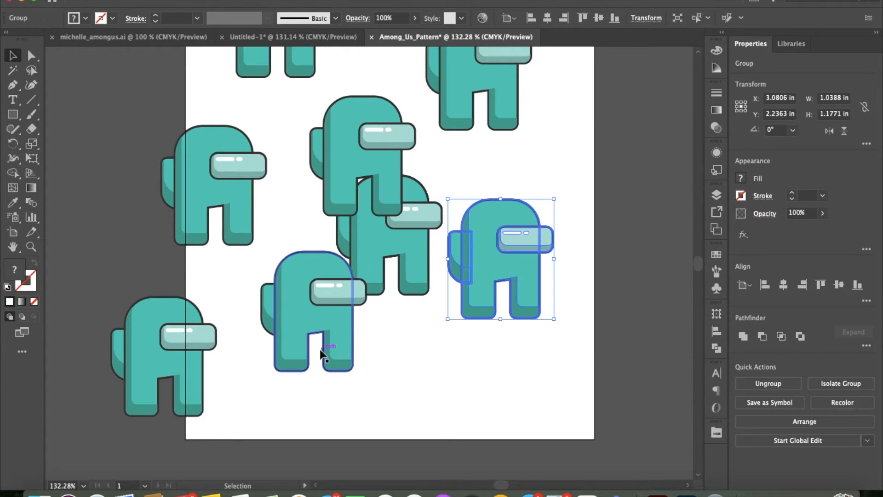
pyautogui.scroll(2, 467, 439)
pyautogui.hscroll(1, 466, 440)
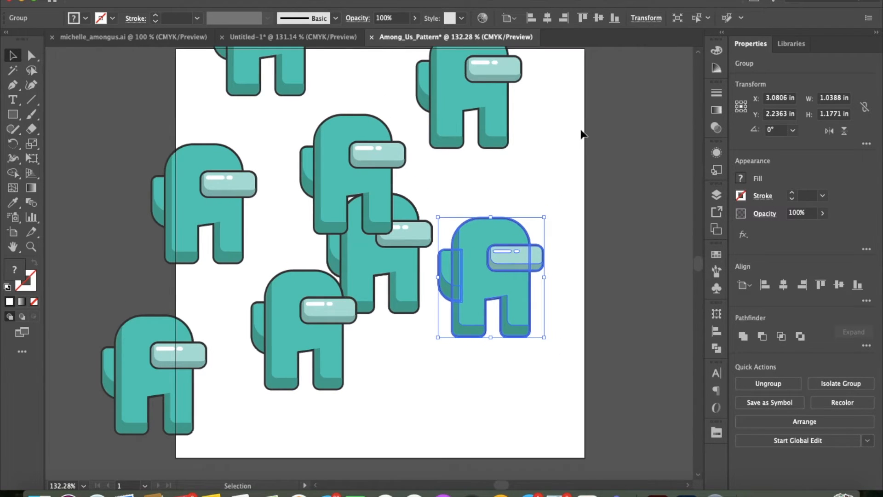
pyautogui.moveTo(468, 274); pyautogui.dragTo(395, 345)
pyautogui.moveTo(488, 267); pyautogui.dragTo(478, 217)
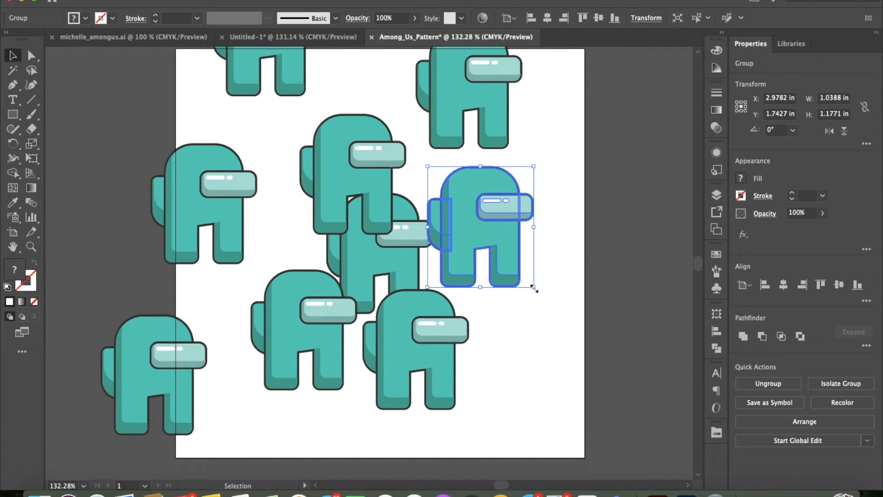
# - Scale the right-hand and overlapping center characters down to about 0.61 in wide, and place another small copy across the artboard's upper edge
pyautogui.moveTo(534, 288); pyautogui.dragTo(488, 234)
pyautogui.click(413, 278)
pyautogui.moveTo(433, 312); pyautogui.dragTo(508, 296)
pyautogui.click(410, 273)
pyautogui.moveTo(430, 314); pyautogui.dragTo(359, 116)
pyautogui.scroll(3, 357, 129)
pyautogui.moveTo(357, 120); pyautogui.dragTo(343, 116)
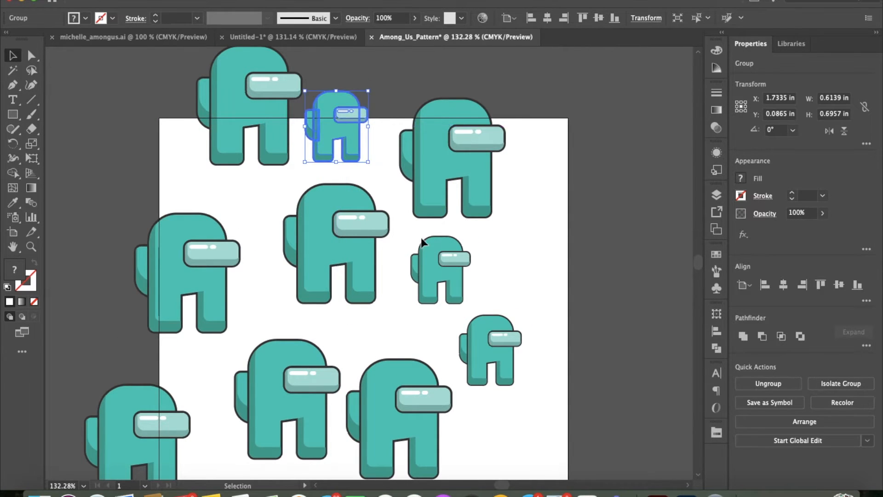
# - Shift the small center character slightly left and move the other small one to the lower right, at about X 3.12 in, Y 3.16 in
pyautogui.scroll(-3, 382, 184)
pyautogui.click(450, 253)
pyautogui.moveTo(442, 241); pyautogui.dragTo(422, 245)
pyautogui.moveTo(500, 311); pyautogui.dragTo(487, 400)
pyautogui.scroll(-3, 488, 401)
pyautogui.scroll(-1, 489, 405)
pyautogui.scroll(3, 488, 405)
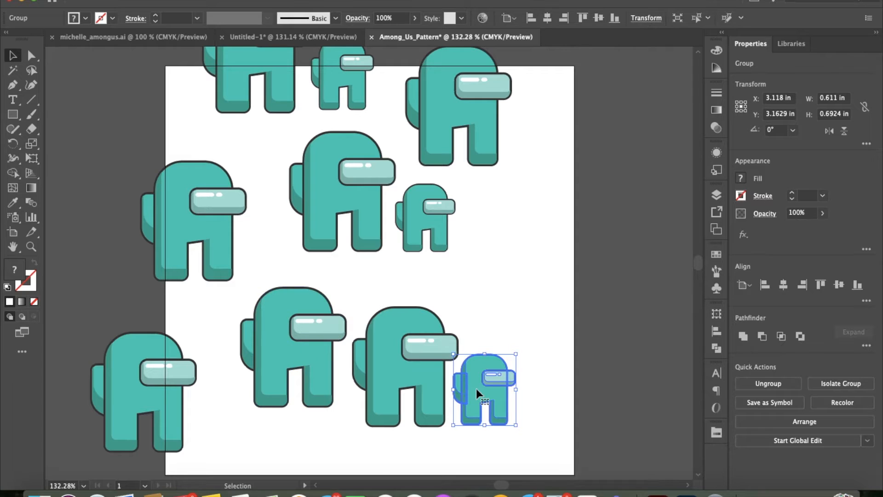
pyautogui.press('a')
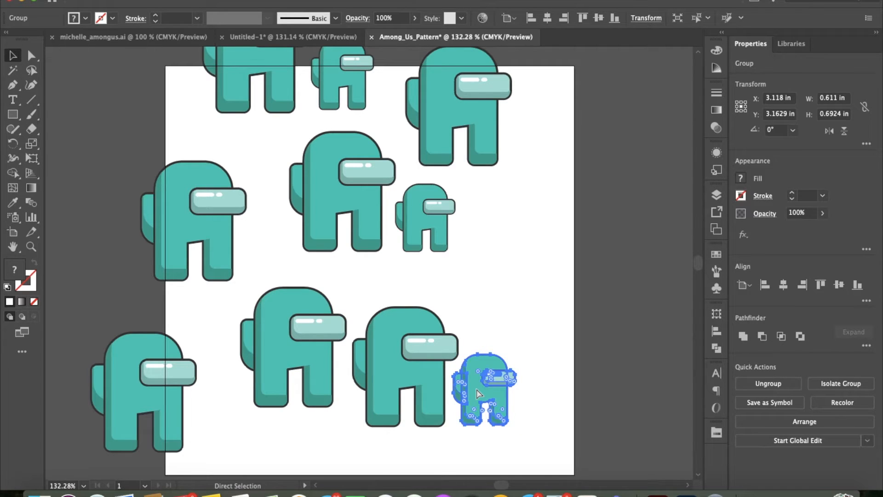
# - Place another small character near the artboard's lower-left corner at about X 0.67 in, Y 3.31 in, and nudge the adjacent large one up and left
pyautogui.hotkey('ctrl', 'v')
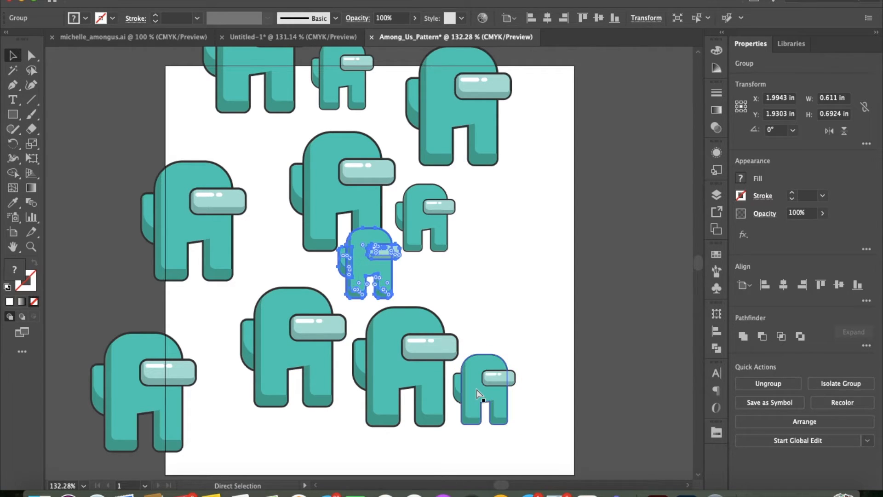
pyautogui.moveTo(377, 263); pyautogui.dragTo(243, 411)
pyautogui.moveTo(271, 365)
pyautogui.mouseDown()
pyautogui.moveTo(496, 275)
pyautogui.moveTo(320, 315)
pyautogui.moveTo(266, 355)
pyautogui.mouseUp()
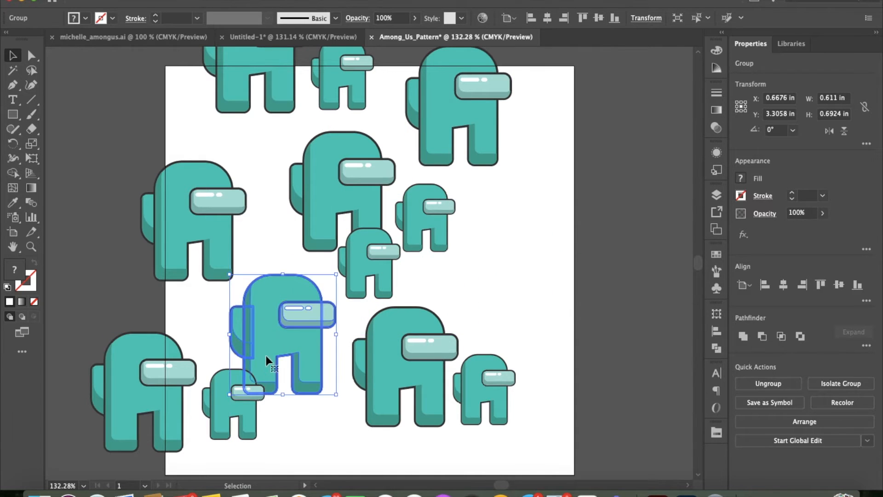
pyautogui.click(296, 429)
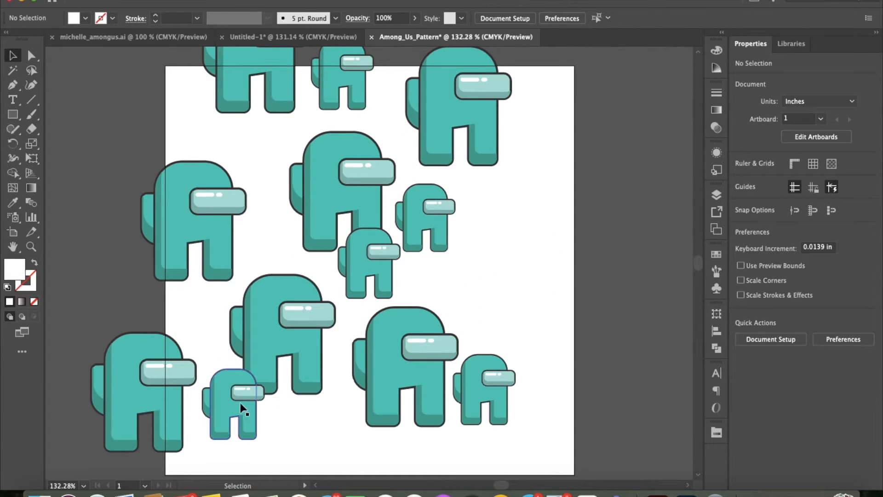
# - Move the small character right of center farther right, to about X 2.94 in, Y 1.62 in
pyautogui.moveTo(425, 224); pyautogui.dragTo(465, 235)
pyautogui.scroll(-3, 464, 233)
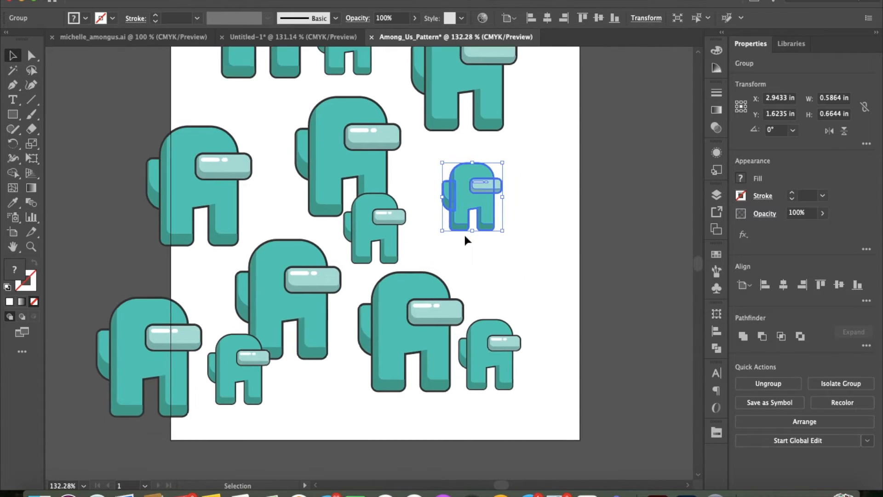
pyautogui.scroll(3, 464, 235)
pyautogui.scroll(-3, 464, 235)
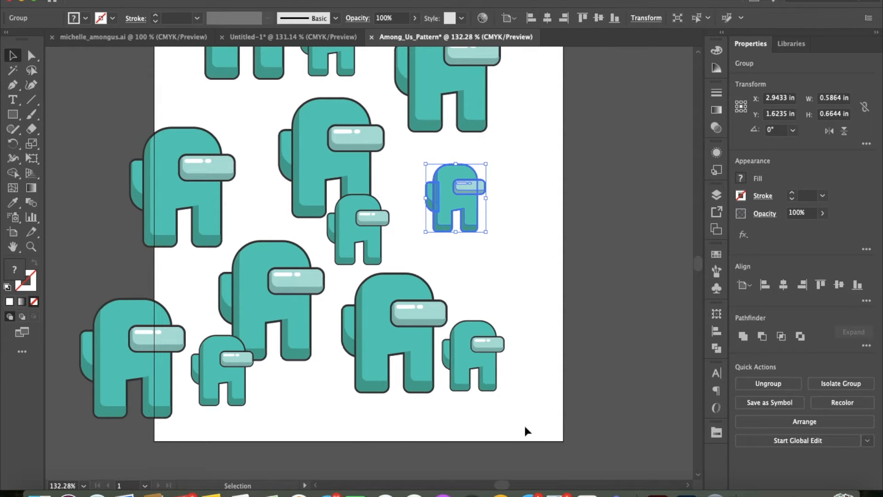
pyautogui.scroll(2, 525, 428)
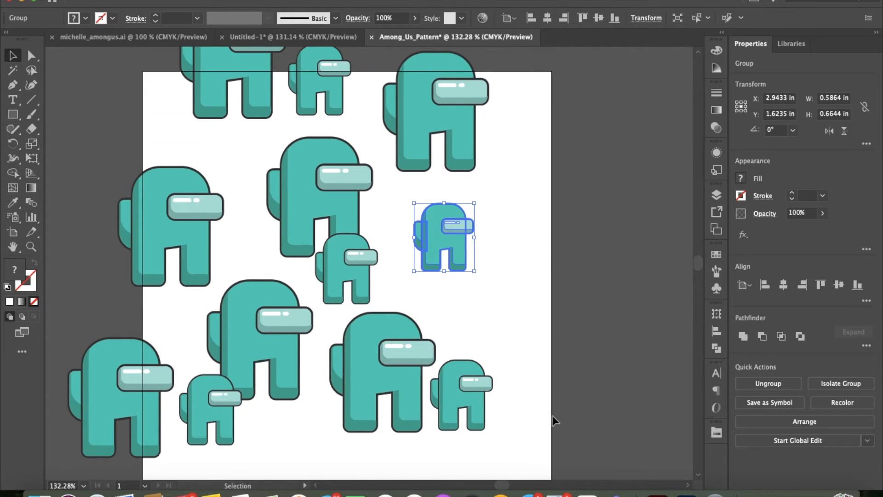
# - Move the upper edge's small character to the artboard's left corner, about X 0.38 in, Y 0.14 in, and shift the large one beside it right
pyautogui.scroll(4, 552, 416)
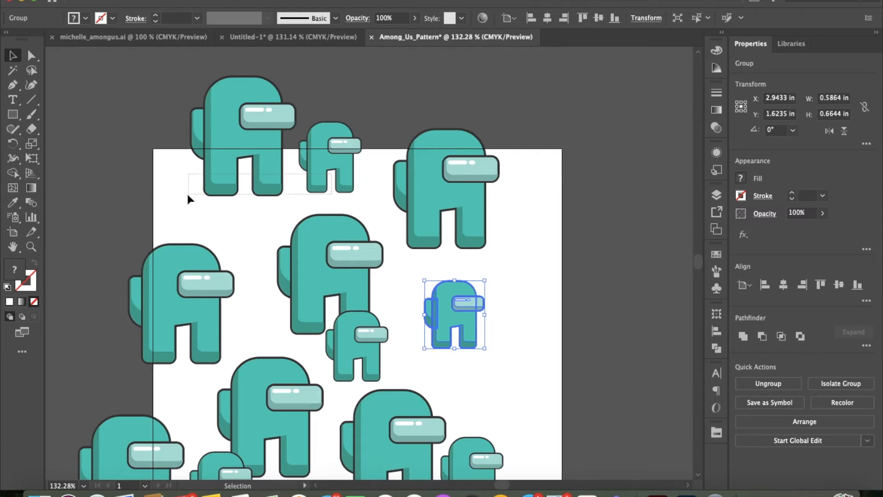
pyautogui.moveTo(189, 192); pyautogui.dragTo(322, 133)
pyautogui.click(385, 120)
pyautogui.moveTo(325, 171); pyautogui.dragTo(161, 203)
pyautogui.moveTo(243, 162); pyautogui.dragTo(283, 161)
pyautogui.moveTo(183, 197); pyautogui.dragTo(203, 169)
pyautogui.click(246, 229)
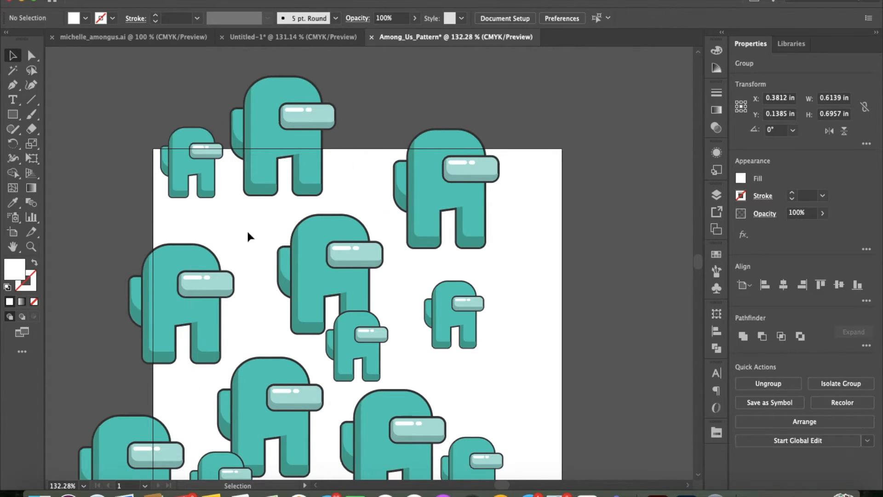
# - Reposition the lower-left large character to about X 1.19 in, Y 2.54 in and its overlapping small one to about X 0.70 in, Y 3.16 in
pyautogui.scroll(-4, 247, 229)
pyautogui.scroll(-2, 248, 236)
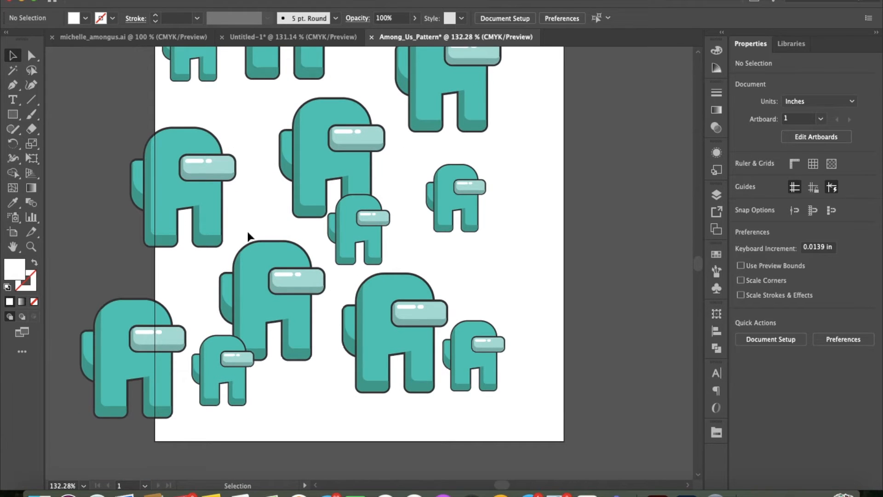
pyautogui.moveTo(270, 289); pyautogui.dragTo(263, 283)
pyautogui.moveTo(213, 383)
pyautogui.mouseDown()
pyautogui.moveTo(299, 374)
pyautogui.moveTo(232, 377)
pyautogui.moveTo(215, 368)
pyautogui.mouseUp()
pyautogui.click(304, 374)
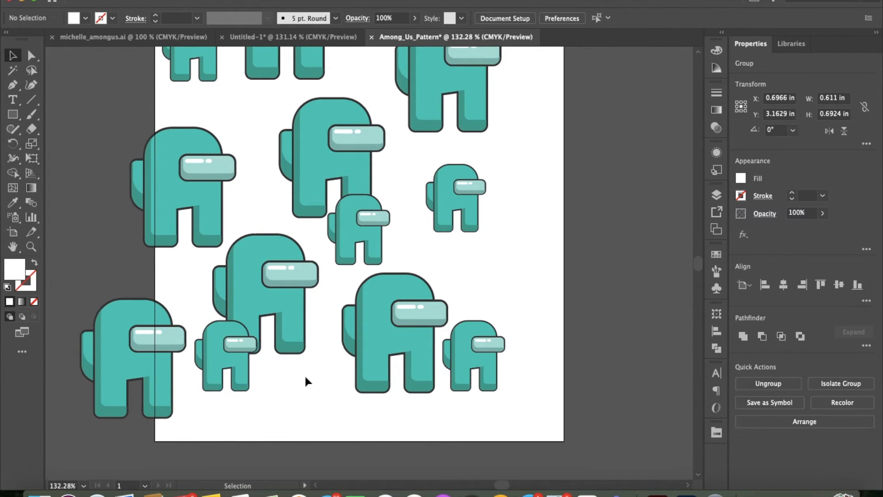
pyautogui.moveTo(289, 318); pyautogui.dragTo(296, 310)
# - Copy the three characters on the artboard's upper edge to the lower edge with Move, using 0 in horizontal and 4 in vertical
pyautogui.scroll(1, 293, 387)
pyautogui.scroll(1, 293, 392)
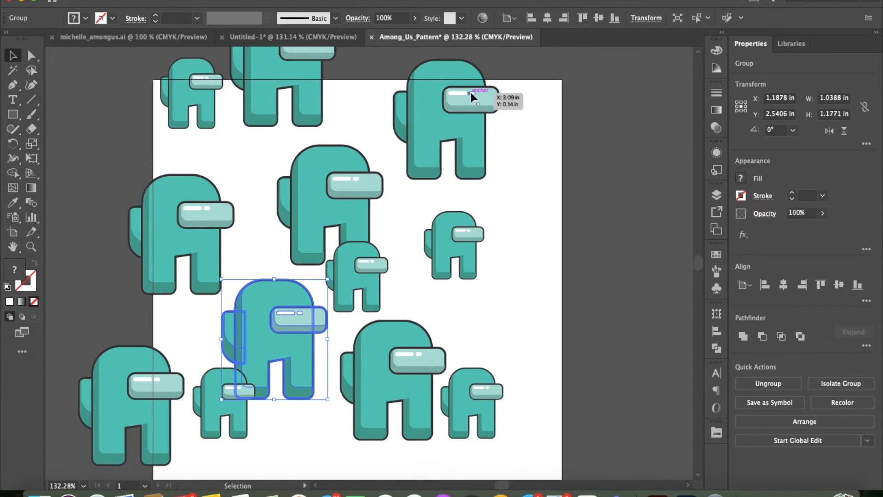
pyautogui.scroll(1, 470, 93)
pyautogui.scroll(3, 470, 93)
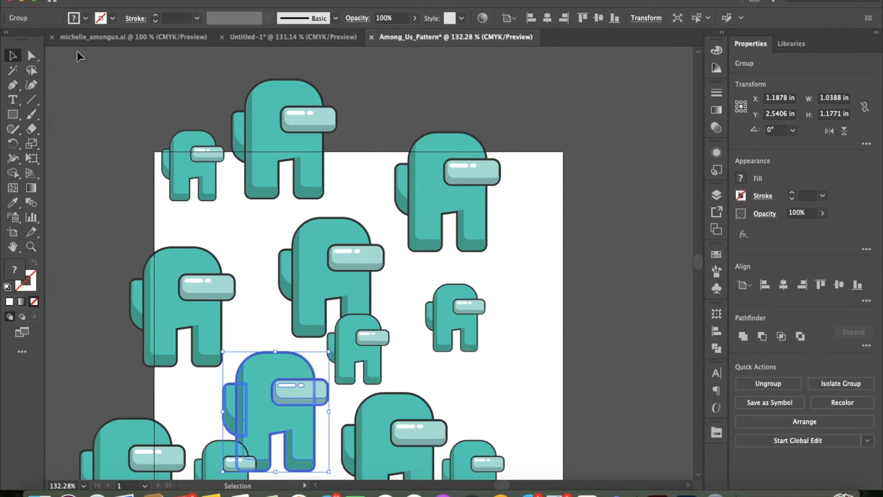
pyautogui.moveTo(425, 193); pyautogui.dragTo(501, 197)
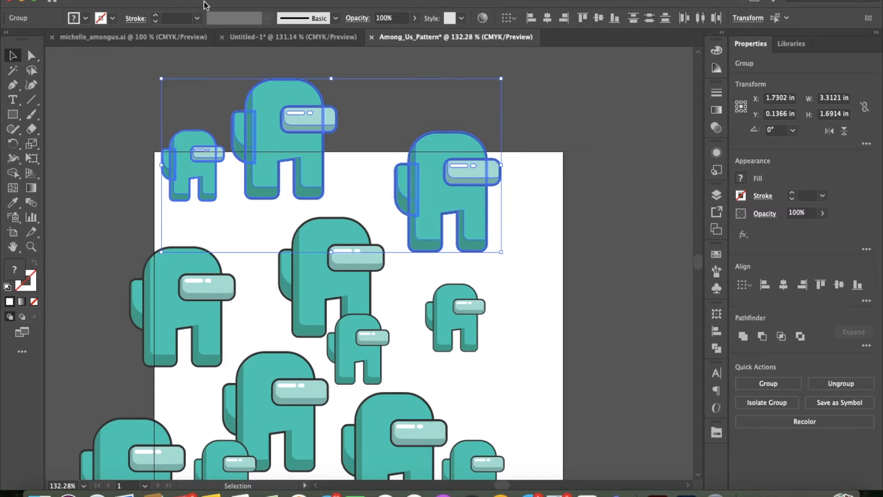
pyautogui.click(146, 0)
pyautogui.moveTo(155, 0)
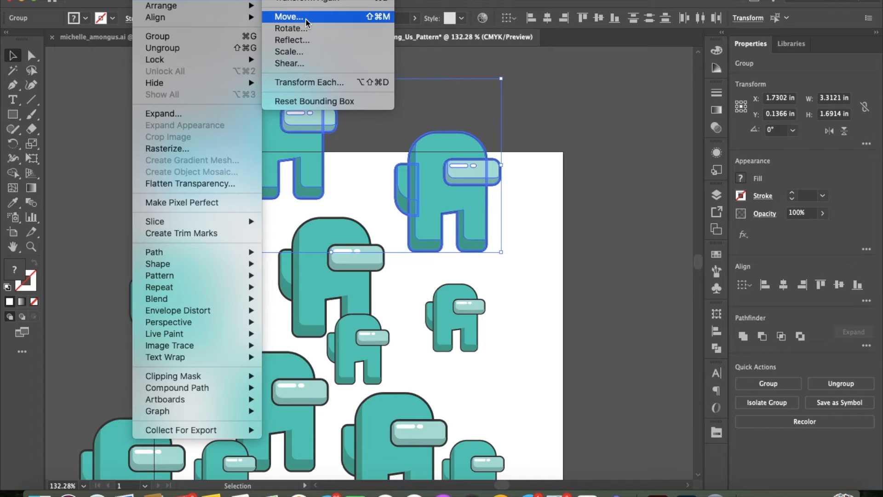
pyautogui.click(289, 16)
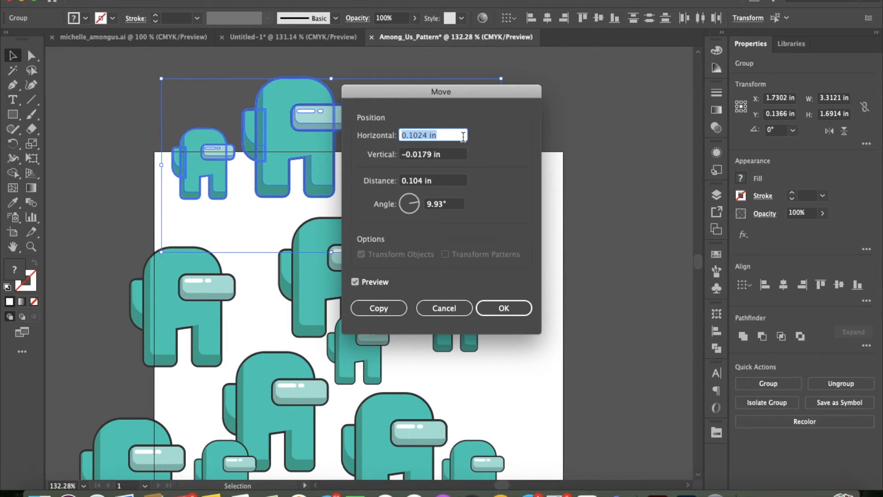
pyautogui.write('0')
pyautogui.moveTo(453, 156); pyautogui.dragTo(401, 156)
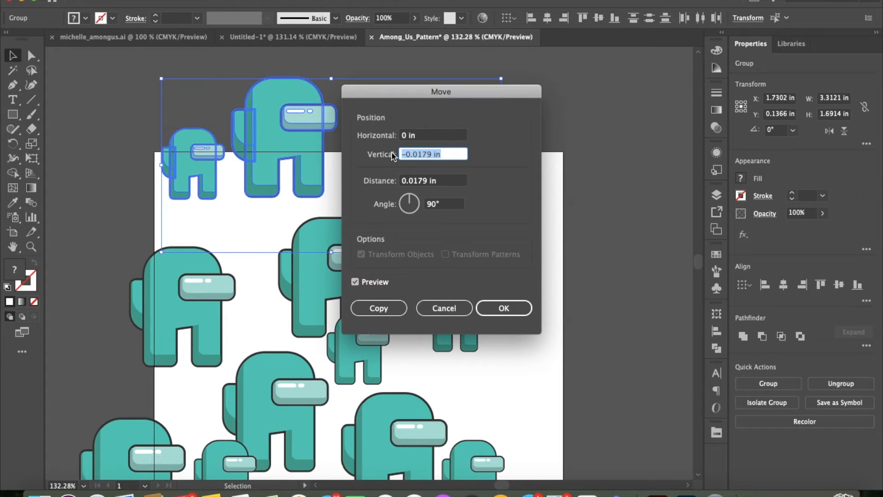
pyautogui.write('4')
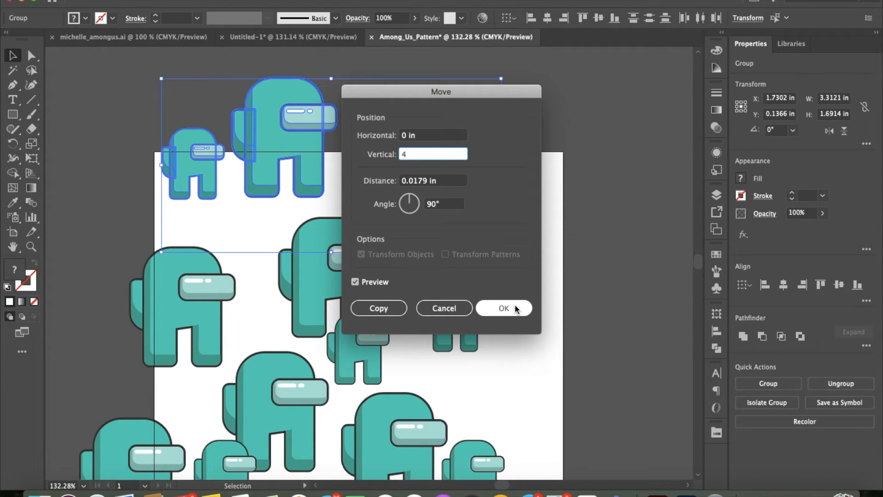
pyautogui.click(379, 308)
pyautogui.scroll(-5, 541, 347)
pyautogui.scroll(-5, 543, 351)
pyautogui.click(558, 366)
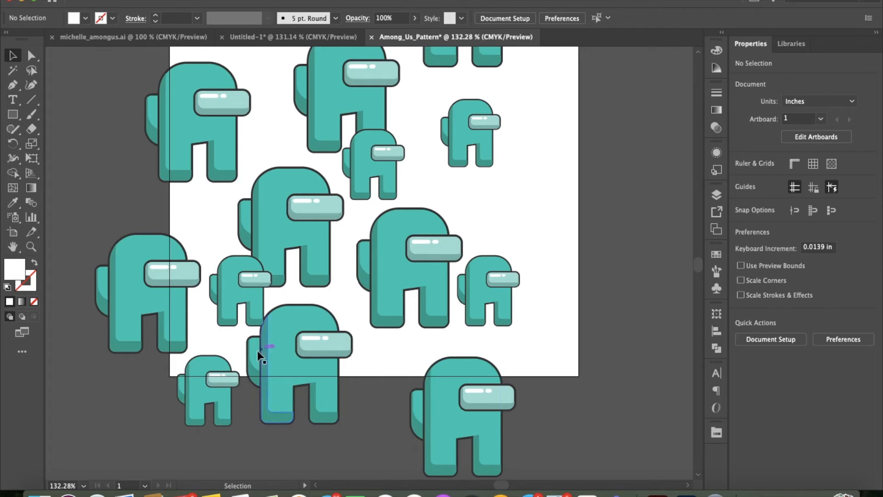
# - Raise both large characters on the artboard's left edge and the small one near the lower-left corner to even out the spacing
pyautogui.scroll(1, 557, 383)
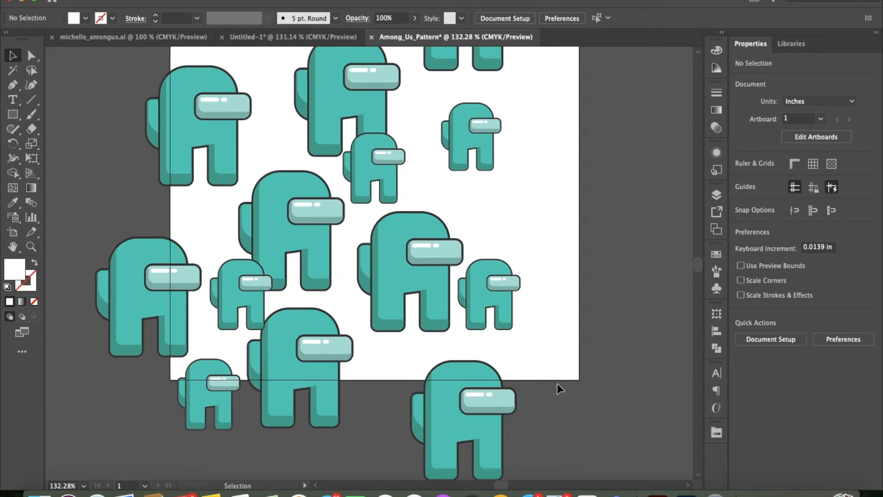
pyautogui.scroll(5, 572, 362)
pyautogui.hscroll(-1, 572, 363)
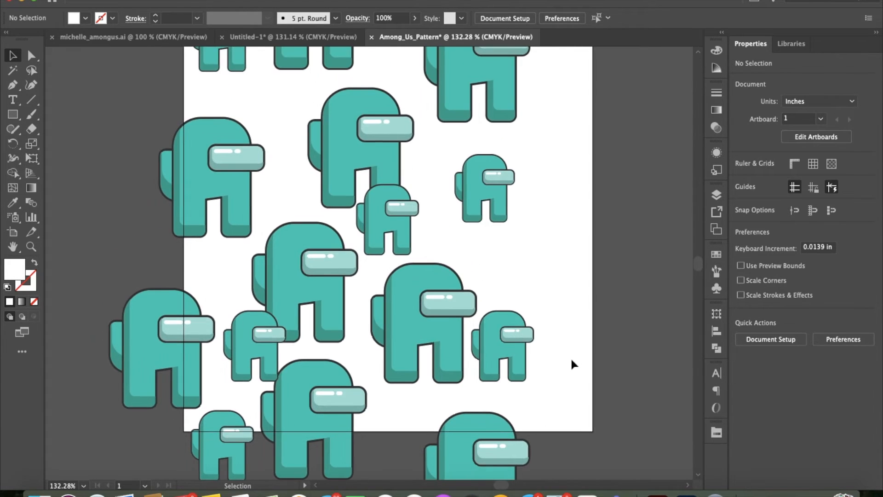
pyautogui.moveTo(138, 329); pyautogui.dragTo(142, 286)
pyautogui.moveTo(185, 155)
pyautogui.mouseDown()
pyautogui.moveTo(191, 144)
pyautogui.moveTo(188, 157)
pyautogui.mouseUp()
pyautogui.click(105, 176)
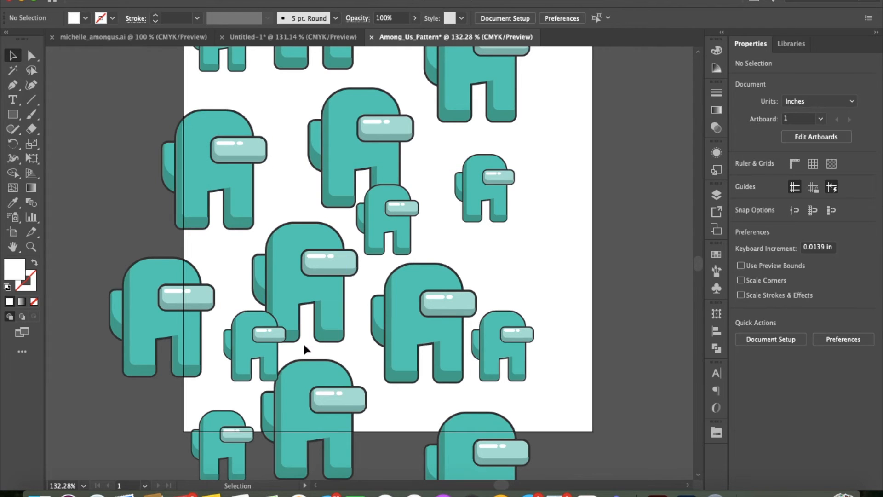
pyautogui.moveTo(245, 347); pyautogui.dragTo(246, 324)
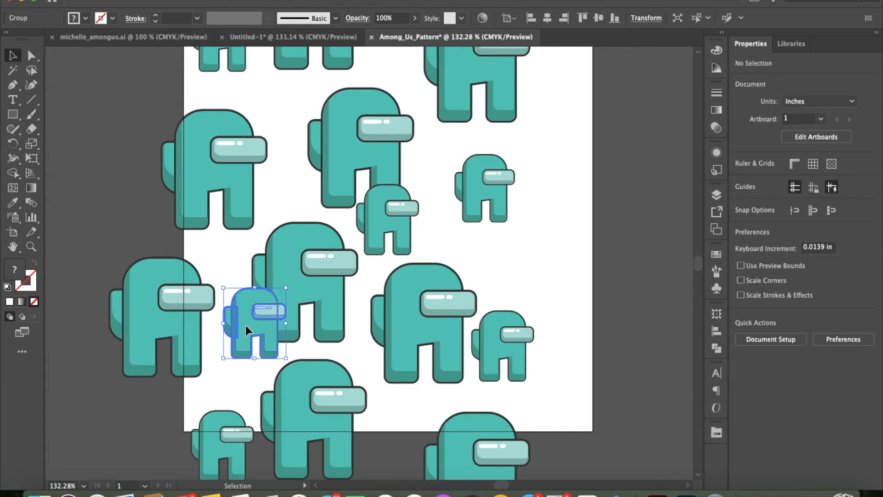
pyautogui.click(136, 420)
# - Copy the two large left-edge characters to the artboard's right edge with Move, using 4 in horizontal and 0 in vertical
pyautogui.scroll(-3, 136, 421)
pyautogui.hscroll(2, 136, 421)
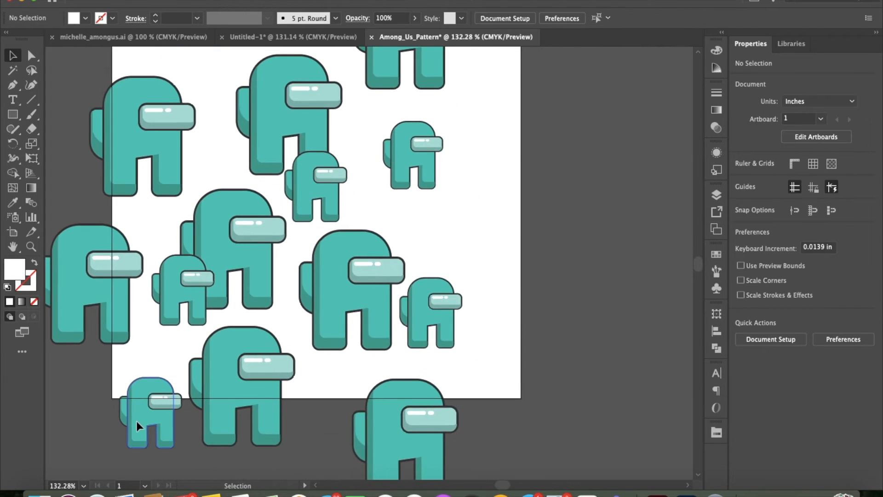
pyautogui.scroll(4, 136, 421)
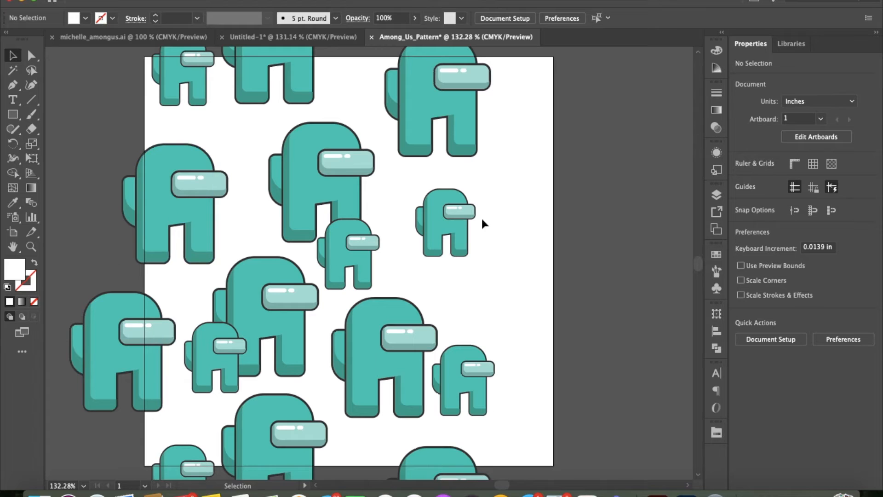
pyautogui.moveTo(87, 128); pyautogui.dragTo(133, 386)
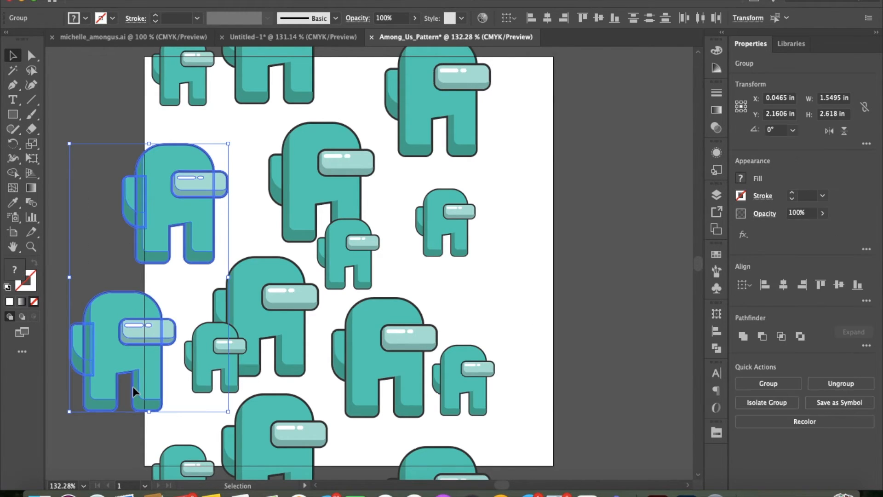
pyautogui.rightClick(133, 387)
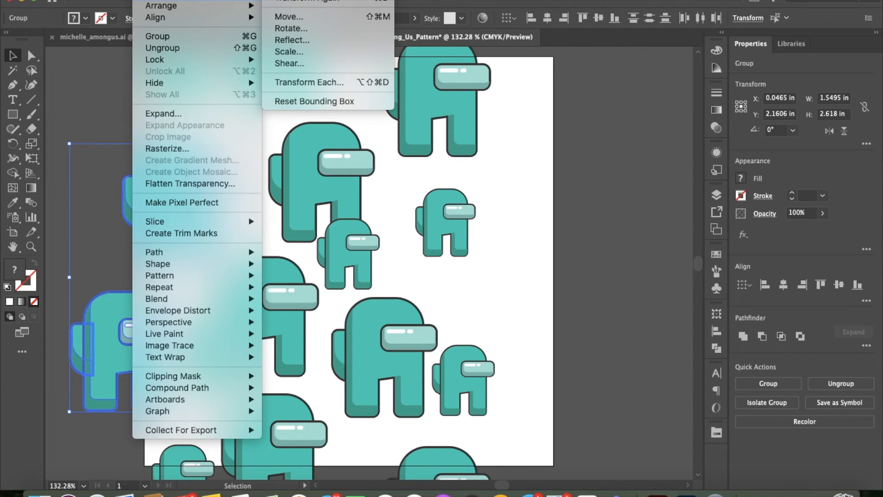
pyautogui.click(302, 16)
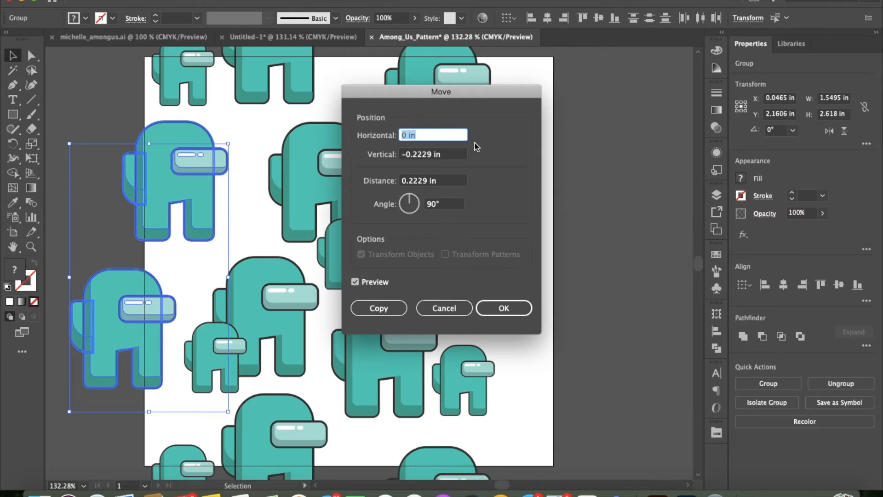
pyautogui.write('4')
pyautogui.click(454, 154)
pyautogui.moveTo(450, 156); pyautogui.dragTo(373, 158)
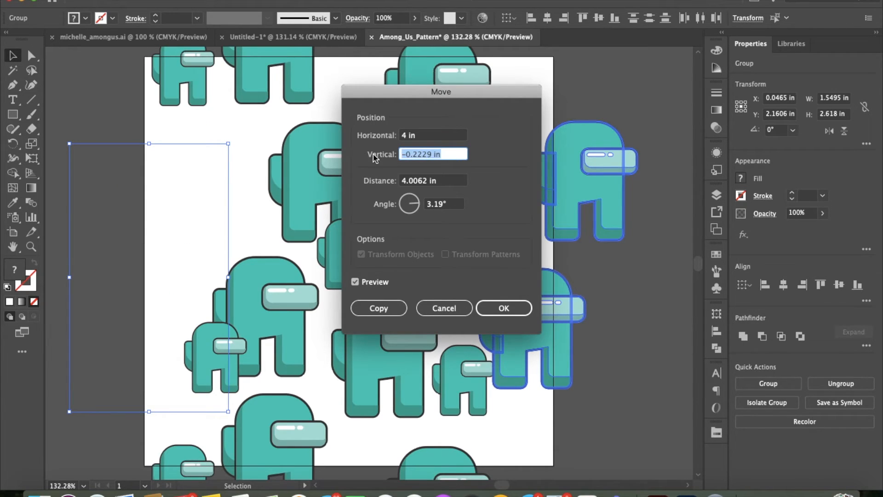
pyautogui.write('0')
pyautogui.click(377, 308)
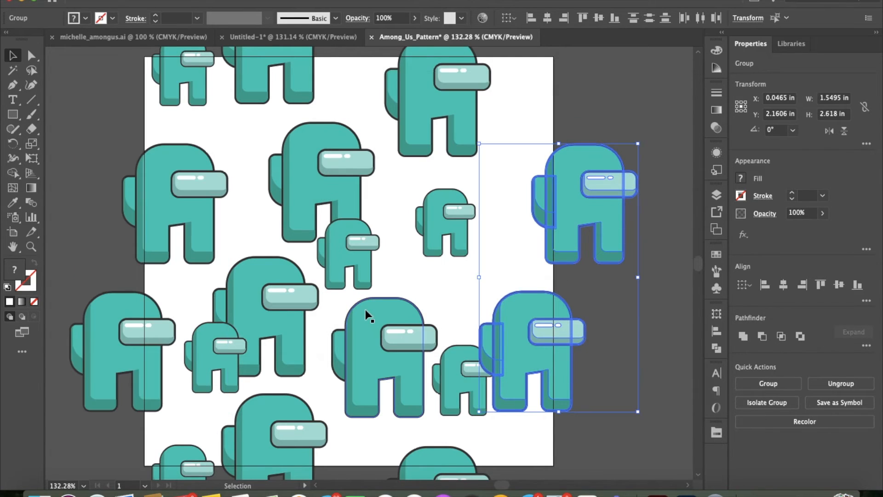
pyautogui.click(655, 386)
# - Move the overlapped lower-right small character up into the gap right of center, and shift the small one there up and left
pyautogui.scroll(-3, 654, 385)
pyautogui.scroll(6, 654, 389)
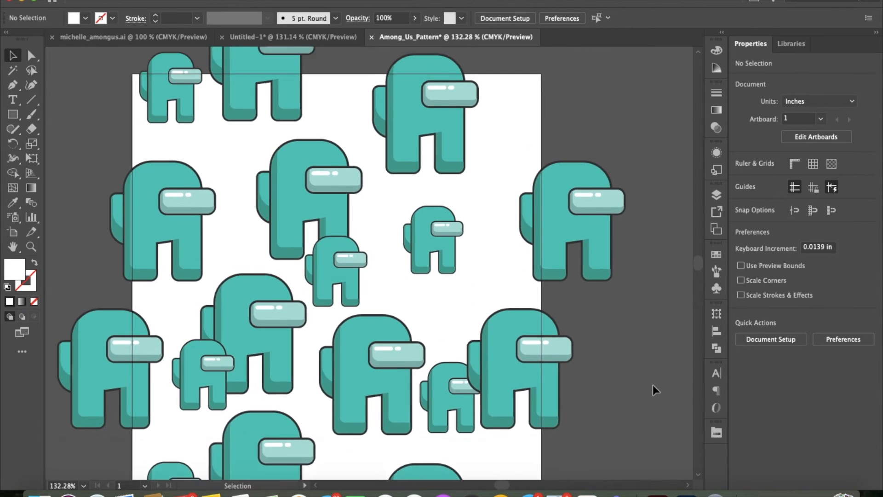
pyautogui.scroll(-3, 650, 363)
pyautogui.hscroll(-2, 645, 376)
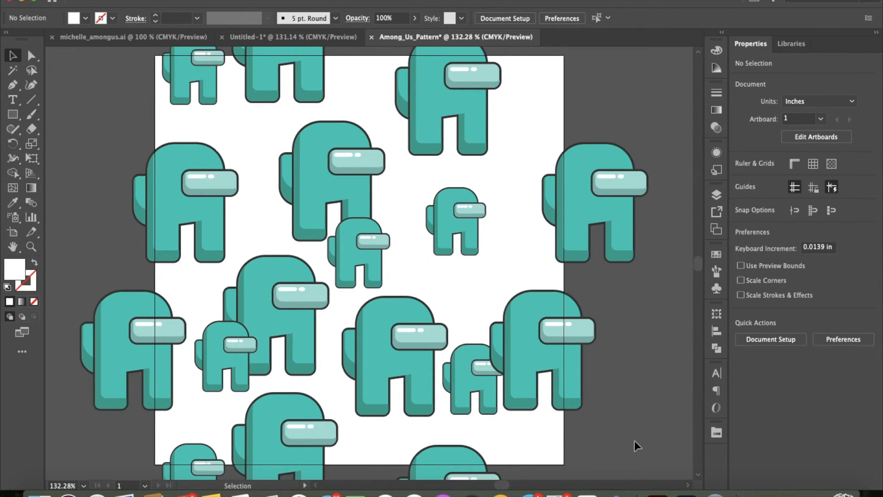
pyautogui.scroll(-3, 634, 440)
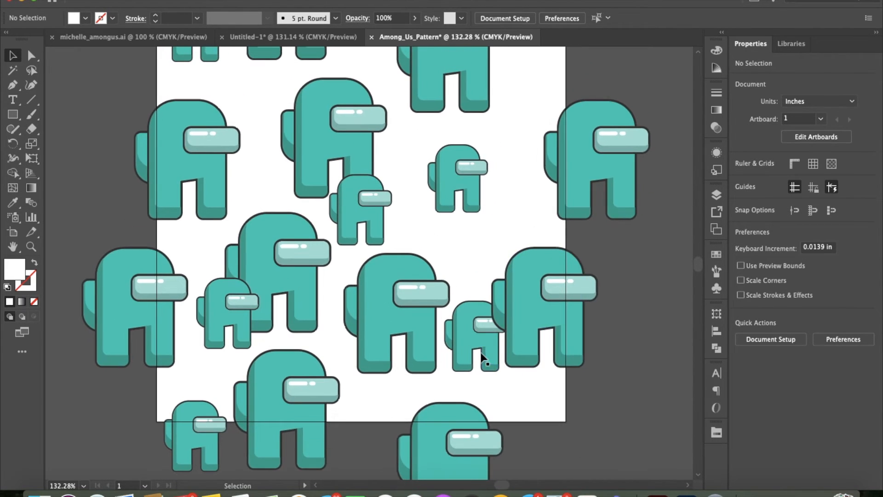
pyautogui.moveTo(479, 343); pyautogui.dragTo(467, 240)
pyautogui.moveTo(452, 175); pyautogui.dragTo(423, 156)
pyautogui.moveTo(464, 225); pyautogui.dragTo(499, 200)
# - Shift the large lower-right character to about X 2.59 in, Y 3.04 in, and nudge the large center one slightly up and left
pyautogui.moveTo(413, 329); pyautogui.dragTo(438, 338)
pyautogui.scroll(3, 349, 340)
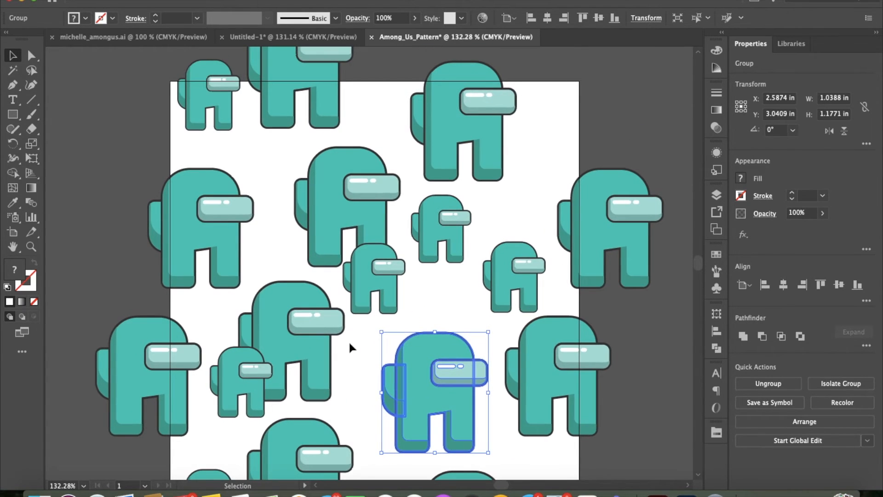
pyautogui.moveTo(347, 203); pyautogui.dragTo(344, 199)
# - Delete the small character overlapping the large center one
pyautogui.click(384, 291)
pyautogui.press('Delete')
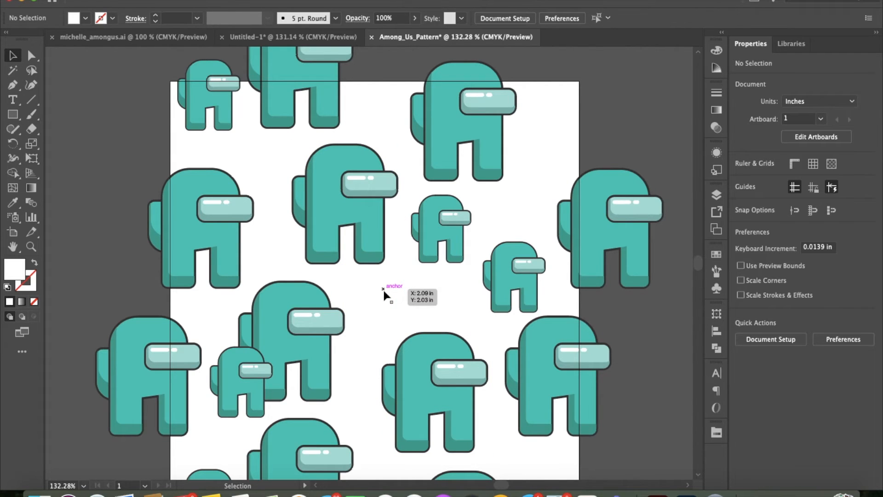
pyautogui.scroll(-5, 389, 310)
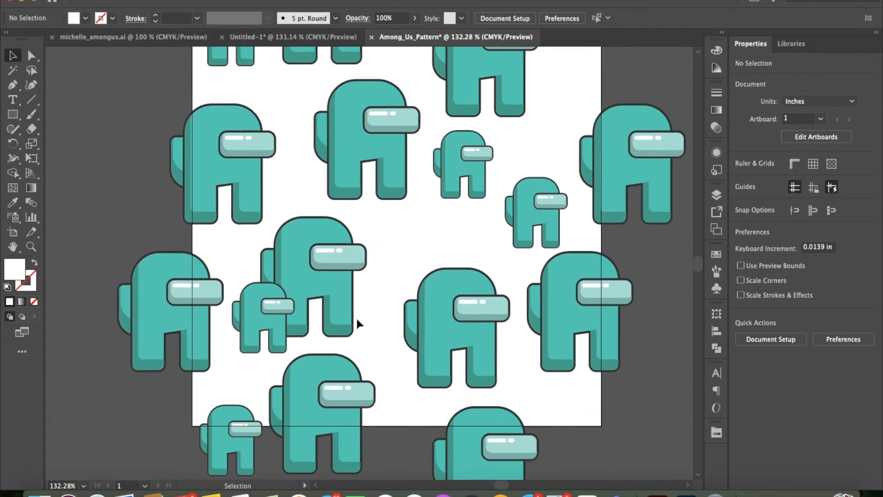
# - Move the large character overlapping the small one near the lower-left area up and right to about X 1.47 in, Y 2.48 in
pyautogui.scroll(-2, 357, 320)
pyautogui.moveTo(327, 261); pyautogui.dragTo(354, 253)
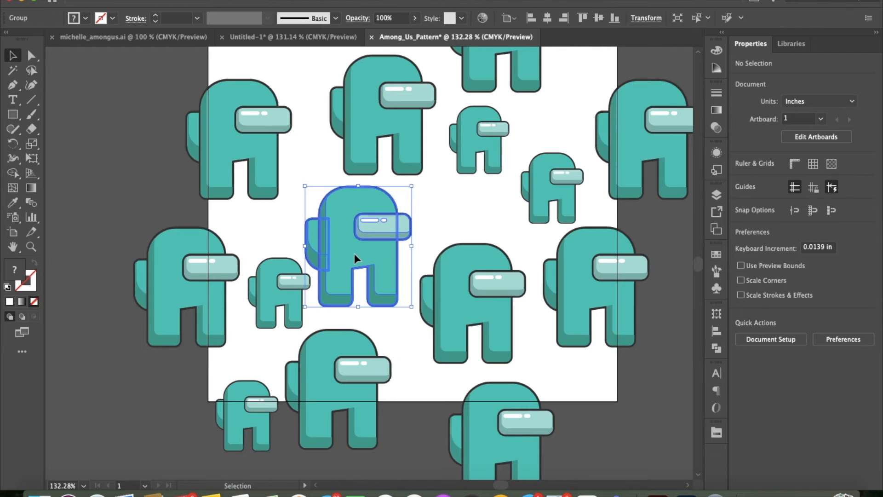
# - Examine the spacing of the characters across the artboard and along its edges, up close and as a whole
pyautogui.scroll(5, 649, 404)
pyautogui.hscroll(2, 649, 404)
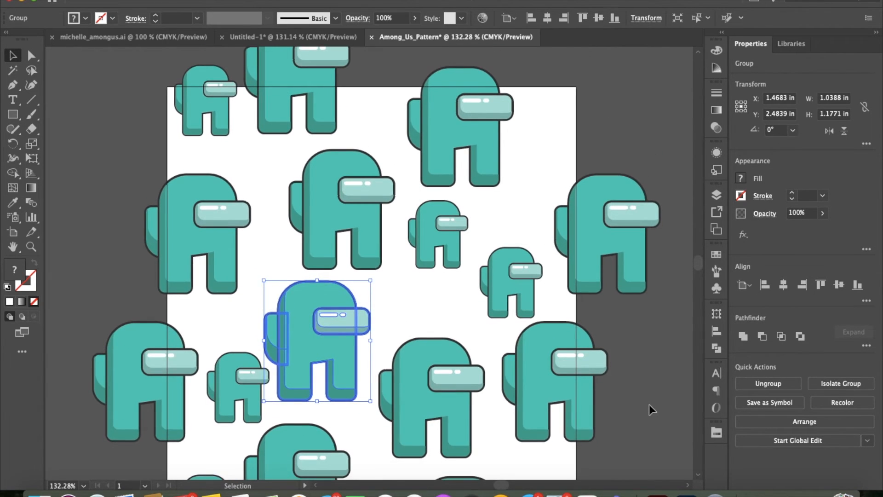
pyautogui.scroll(-3, 649, 404)
pyautogui.hscroll(-1, 649, 404)
pyautogui.scroll(4, 650, 404)
pyautogui.hscroll(1, 650, 405)
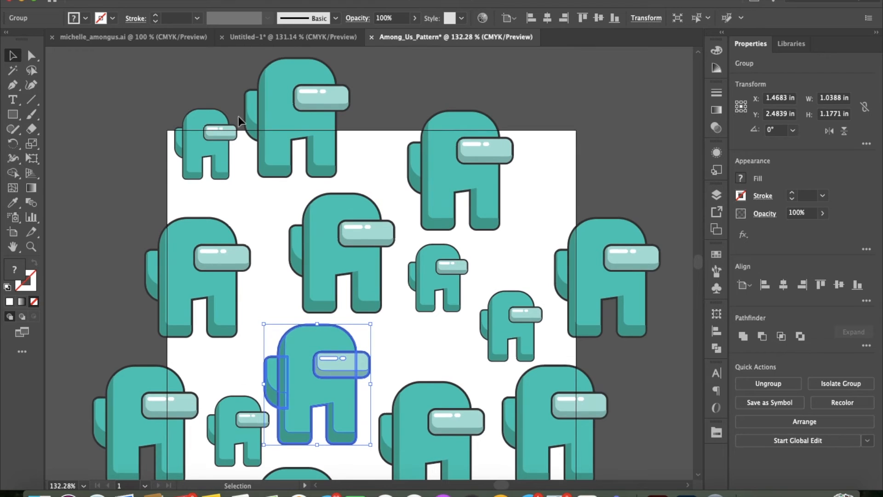
pyautogui.scroll(-10, 502, 253)
pyautogui.hscroll(-1, 502, 252)
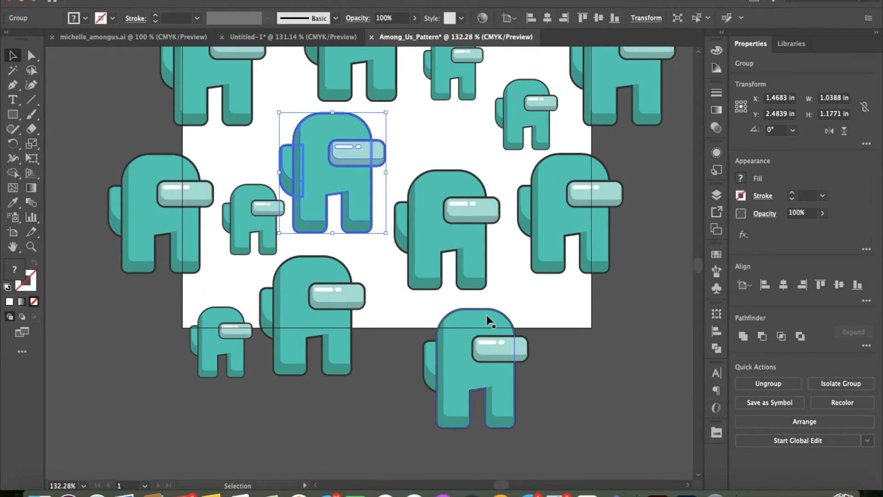
pyautogui.scroll(4, 488, 320)
pyautogui.hscroll(-2, 488, 321)
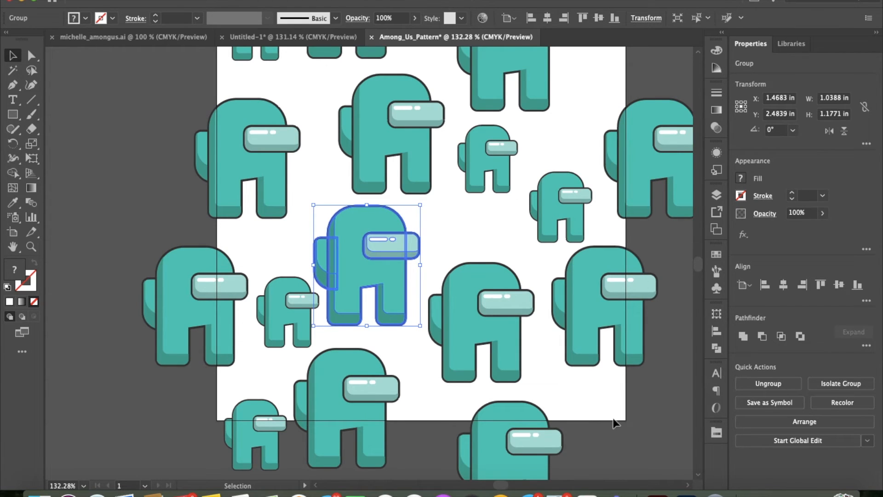
pyautogui.hscroll(4, 614, 422)
pyautogui.scroll(3, 615, 422)
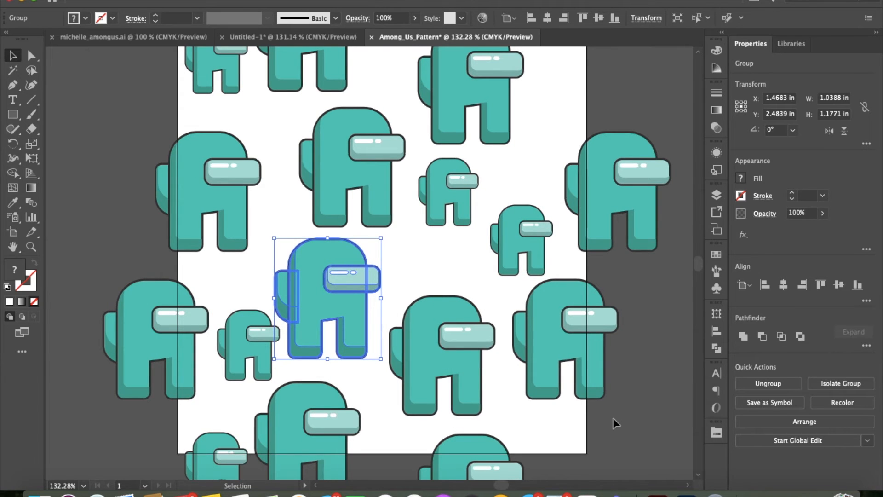
pyautogui.press('a')
pyautogui.press('super+minus')
pyautogui.press('v')
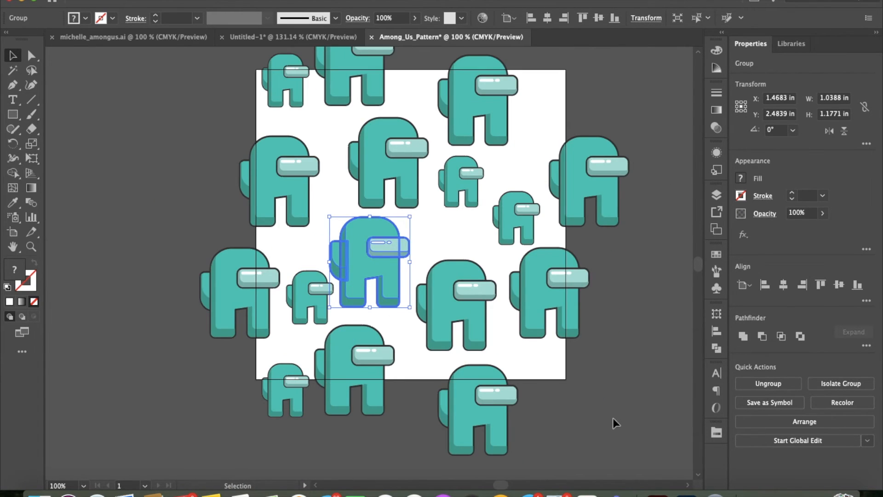
pyautogui.press('super+minus')
pyautogui.hscroll(3, 613, 417)
pyautogui.scroll(2, 612, 418)
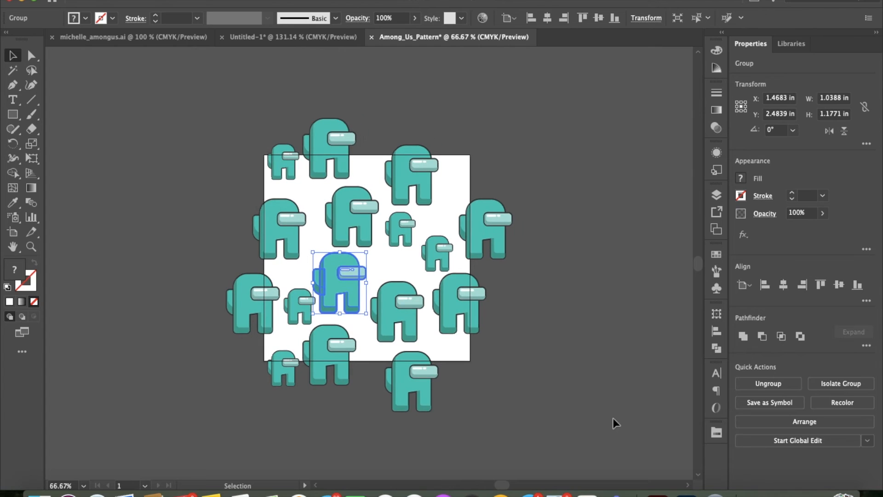
pyautogui.click(521, 361)
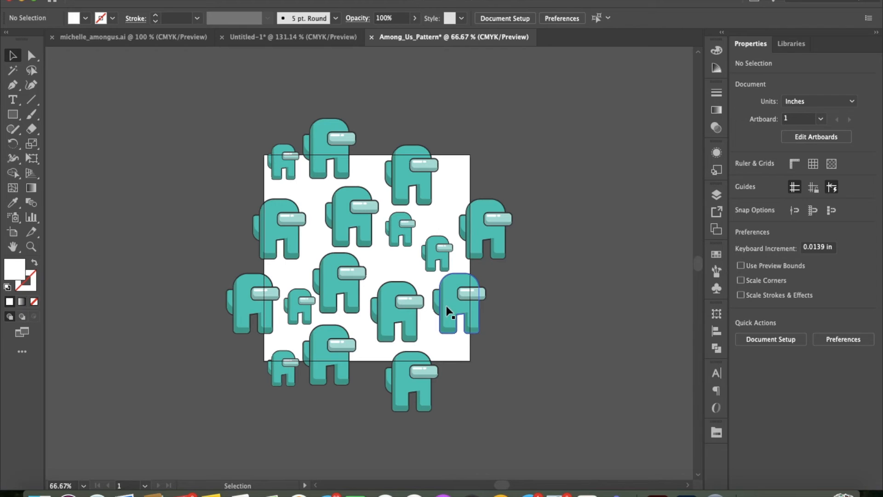
# - Draw a 4 × 4 in white square and align it exactly over the artboard, centered at X 2 in, Y 2 in
pyautogui.click(12, 115)
pyautogui.moveTo(122, 113); pyautogui.dragTo(191, 157)
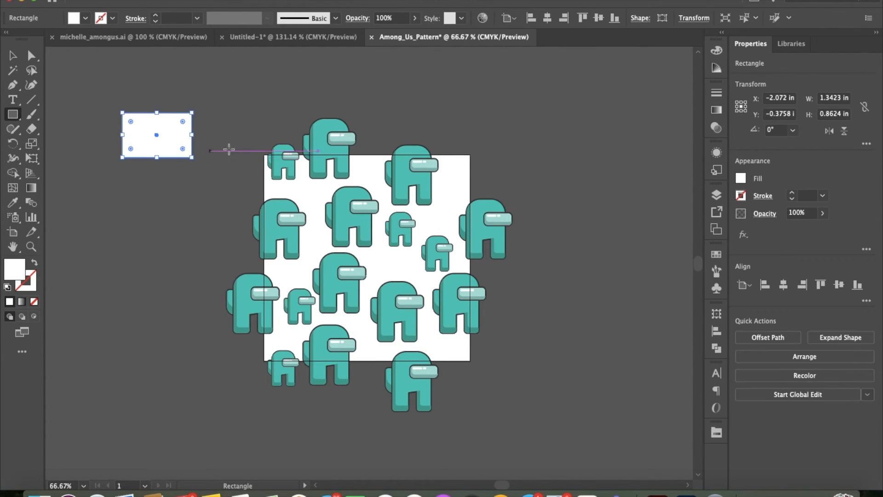
pyautogui.click(822, 98)
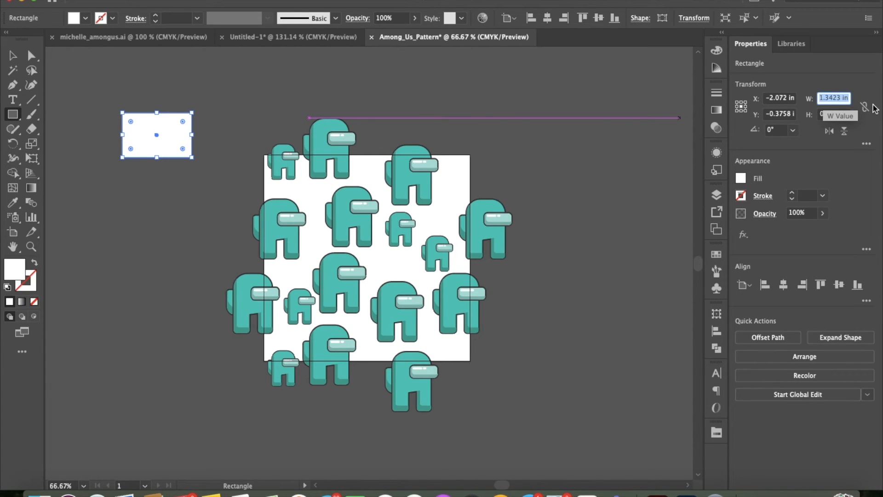
pyautogui.write('4')
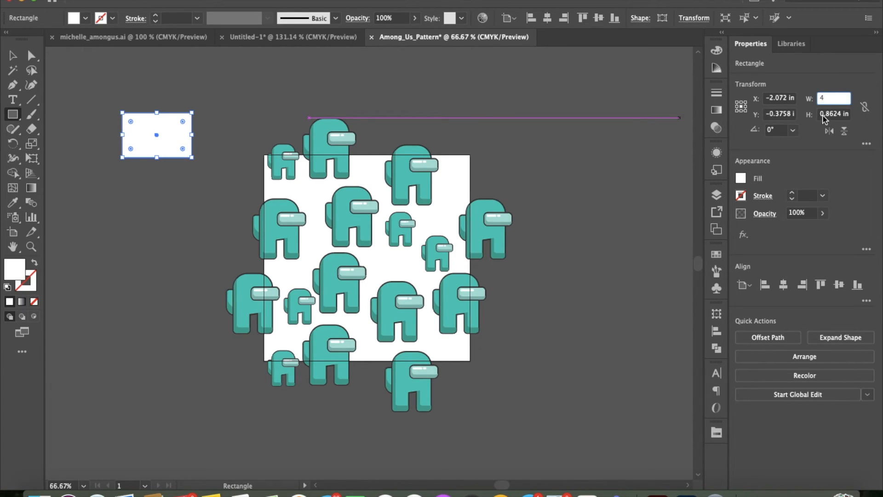
pyautogui.press('Tab')
pyautogui.write('4')
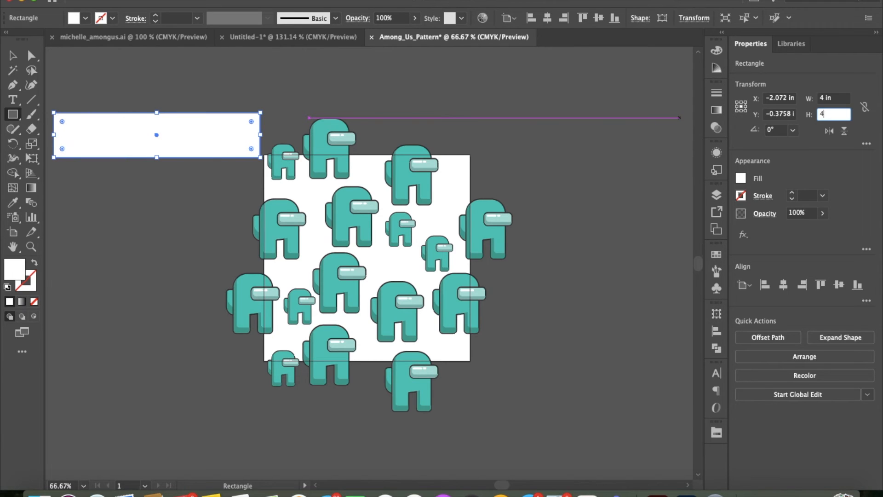
pyautogui.press('Return')
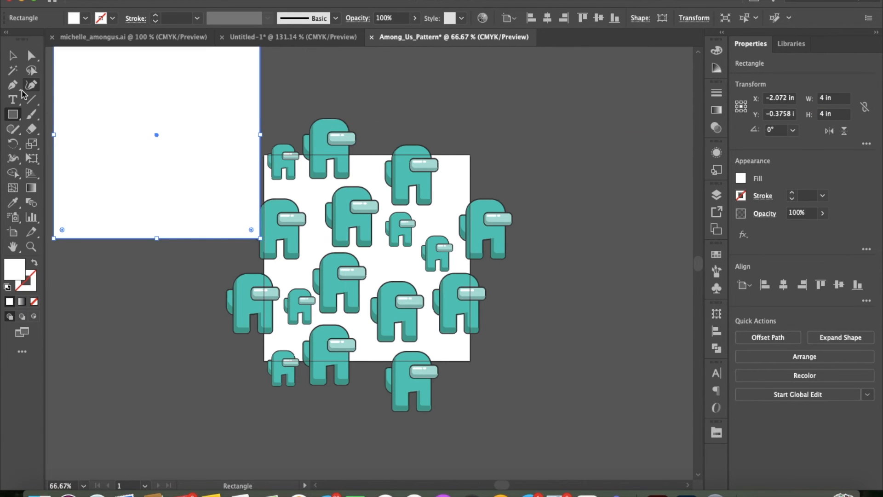
pyautogui.click(13, 56)
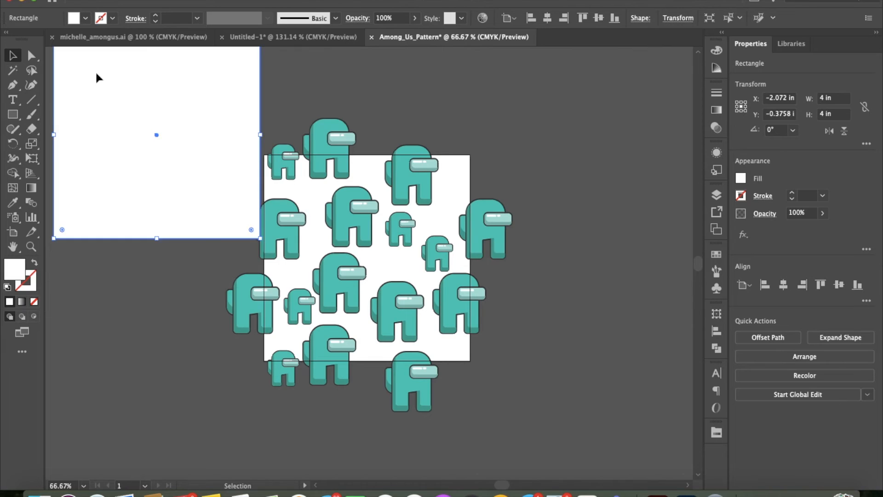
pyautogui.moveTo(97, 77); pyautogui.dragTo(308, 197)
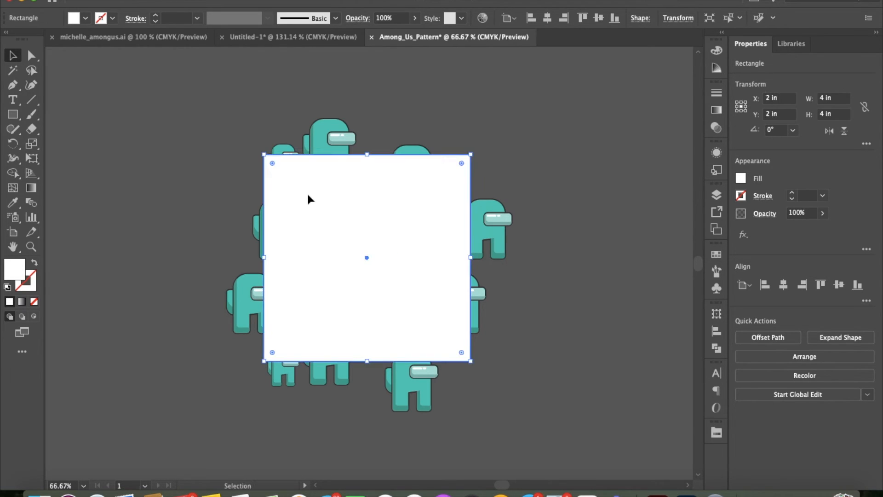
# - Remove the square's fill so it has neither fill nor stroke, and send it behind all the characters
pyautogui.click(31, 281)
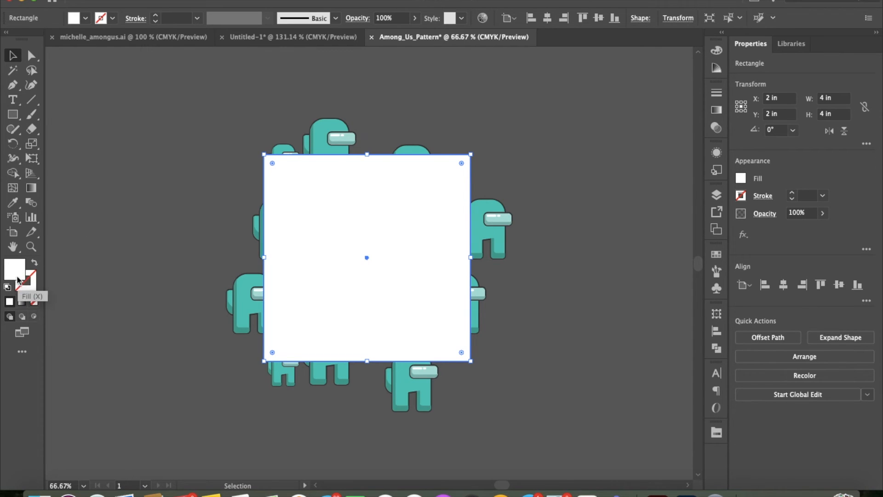
pyautogui.click(35, 302)
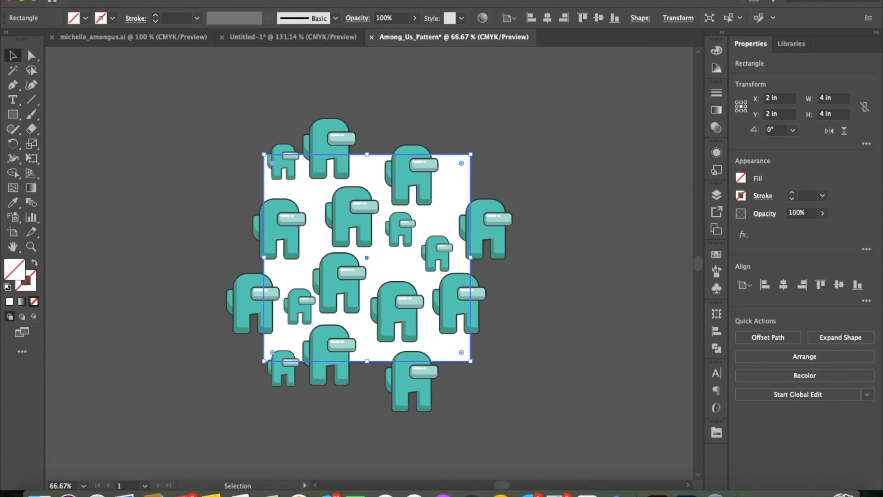
pyautogui.click(146, 1)
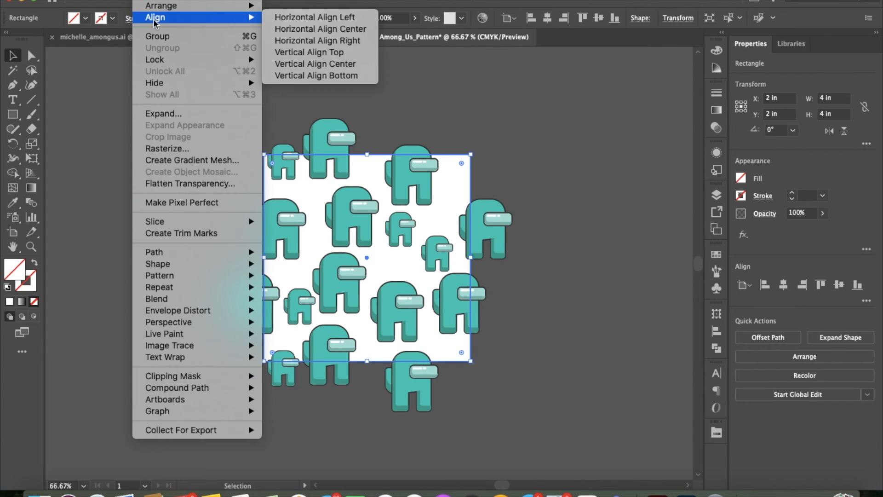
pyautogui.moveTo(161, 6)
pyautogui.click(314, 41)
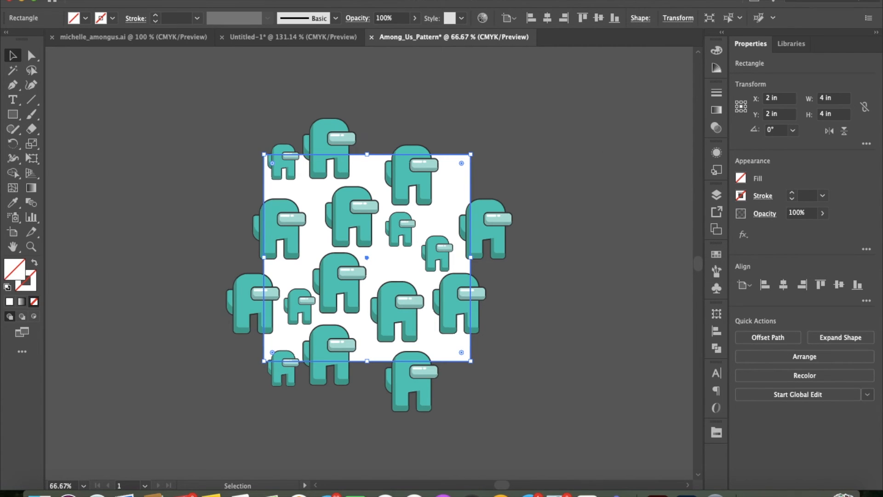
# - Select all the characters together with the unfilled square and add them to the Swatches as a new pattern swatch
pyautogui.click(318, 1)
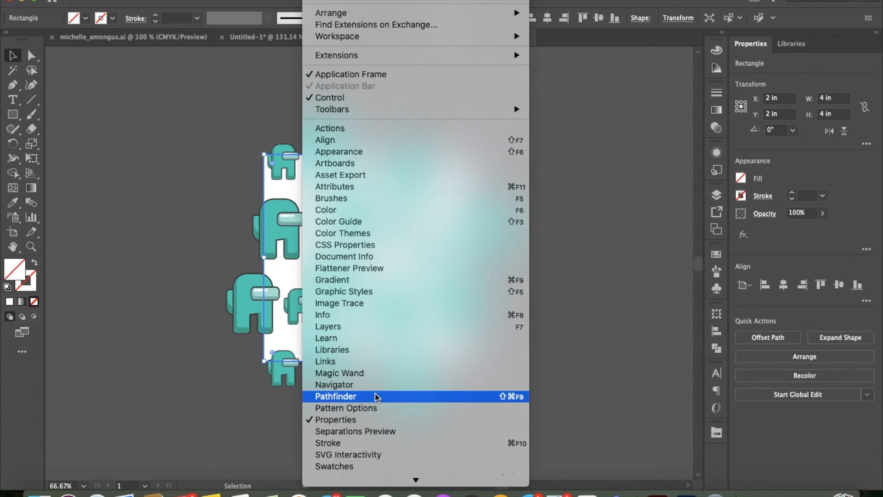
pyautogui.click(368, 465)
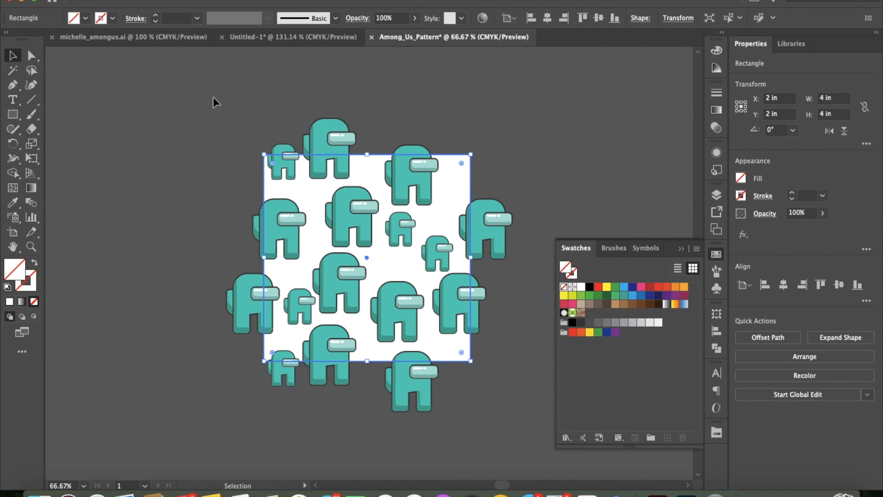
pyautogui.hotkey('ctrl', 'a')
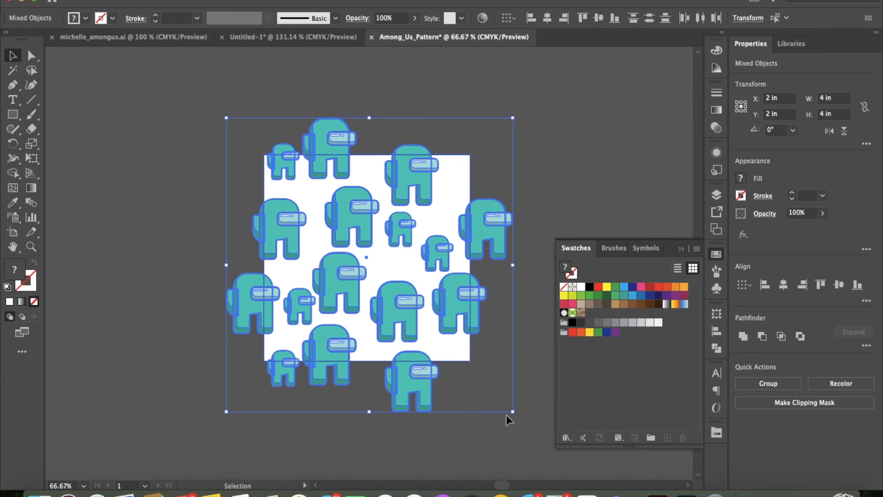
pyautogui.moveTo(449, 302); pyautogui.dragTo(590, 313)
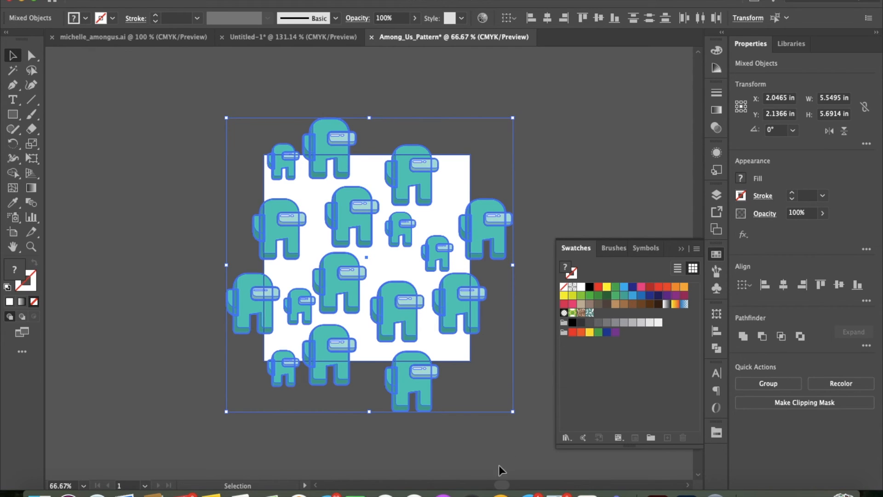
# - Apply the new character pattern swatch as the fill and draw a large rectangle on the empty canvas beside the artboard
pyautogui.moveTo(499, 485); pyautogui.dragTo(516, 485)
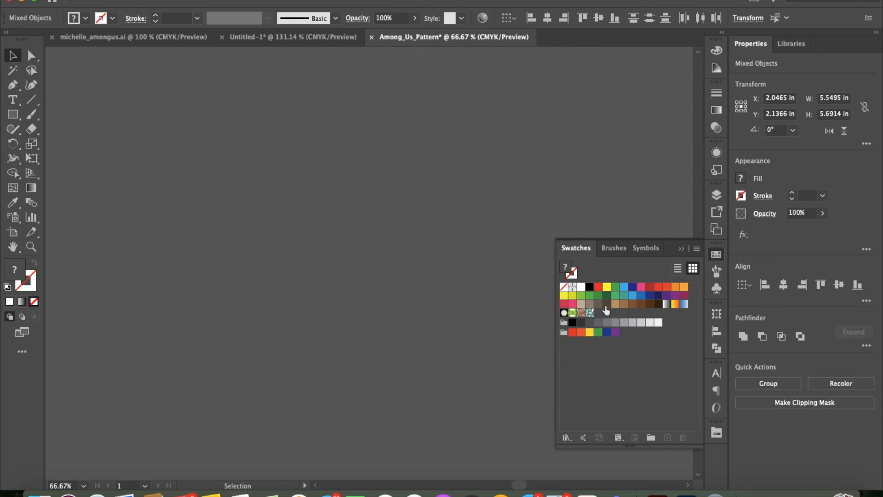
pyautogui.click(590, 312)
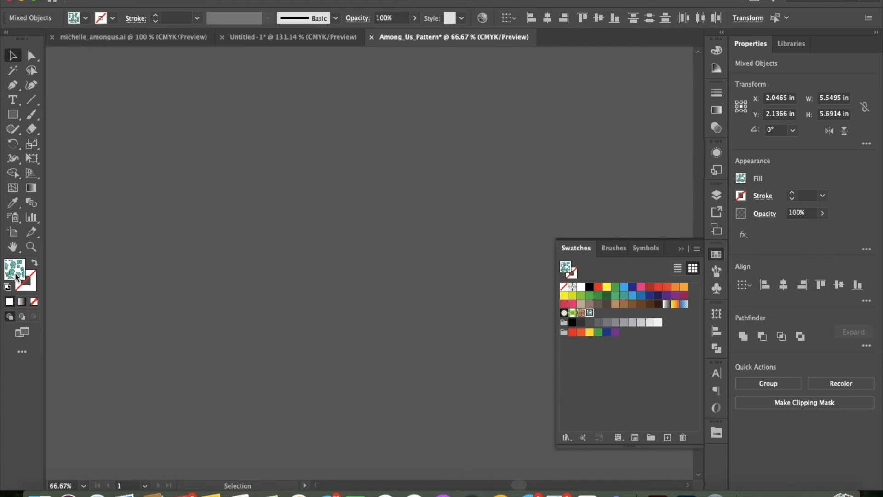
pyautogui.click(681, 248)
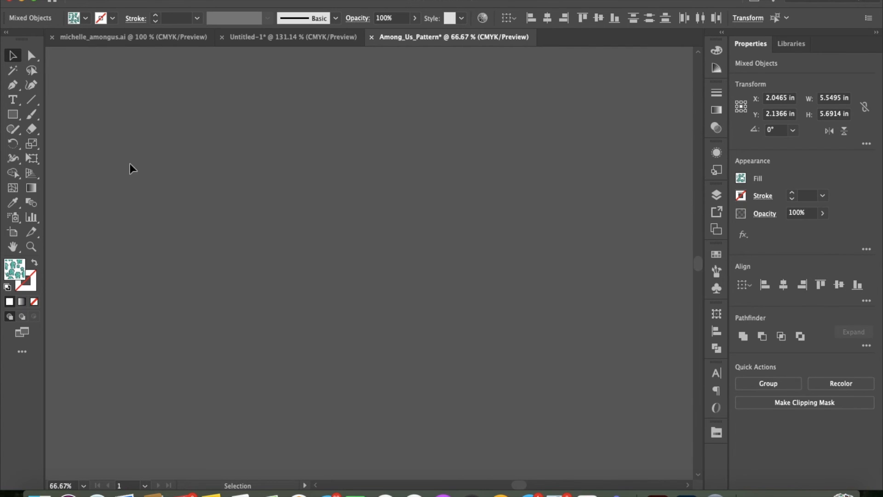
pyautogui.click(11, 115)
pyautogui.moveTo(75, 77); pyautogui.dragTo(607, 390)
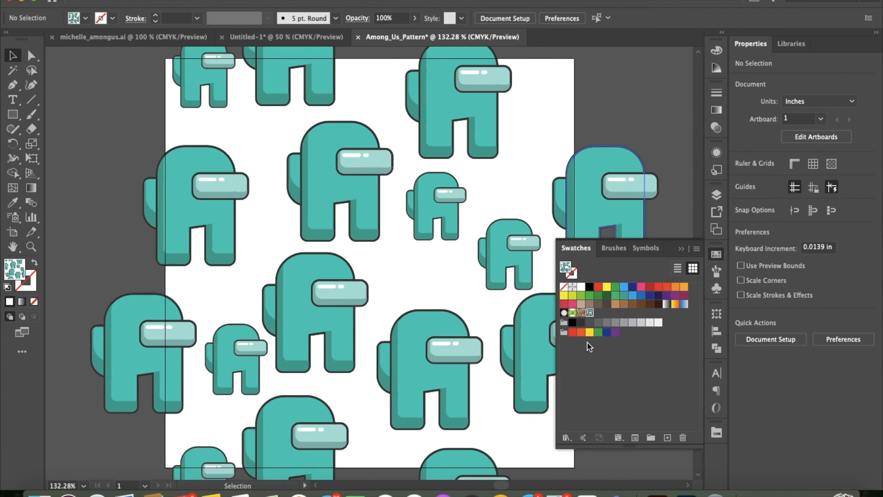
# - Try to save the swatch library as an AI file named Custom in the Swatches folder, without replacing the existing file
pyautogui.click(697, 250)
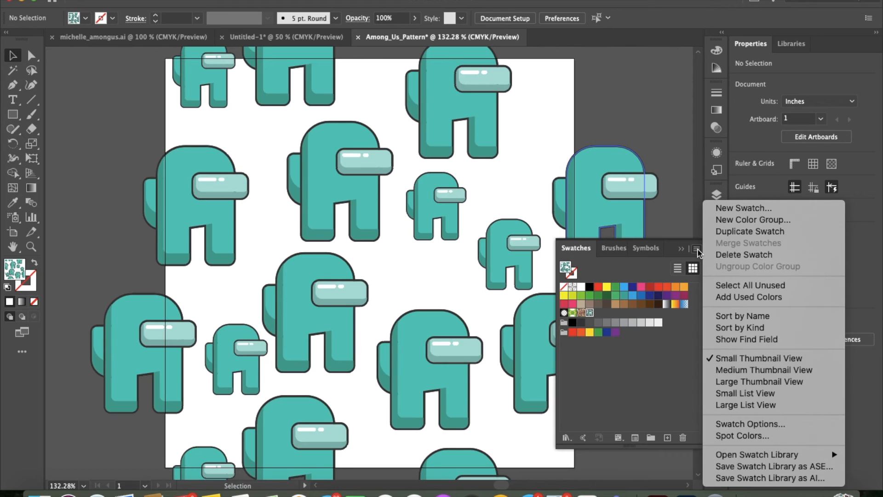
pyautogui.click(809, 480)
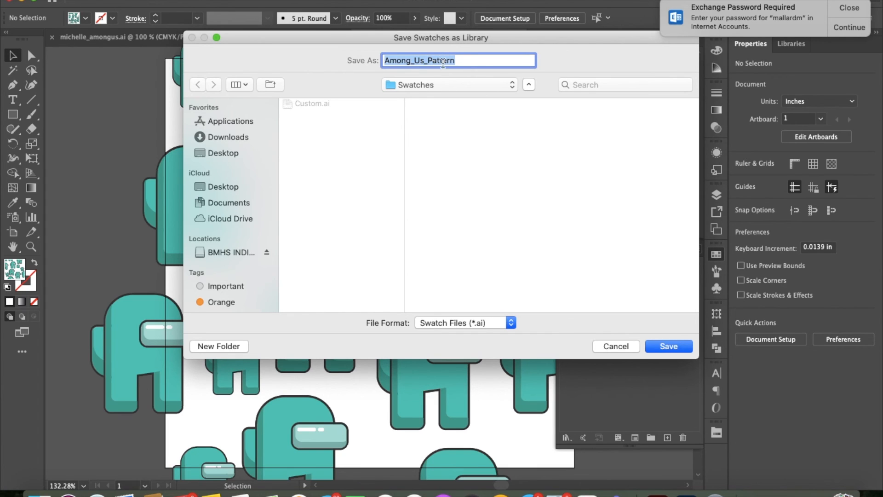
pyautogui.click(849, 7)
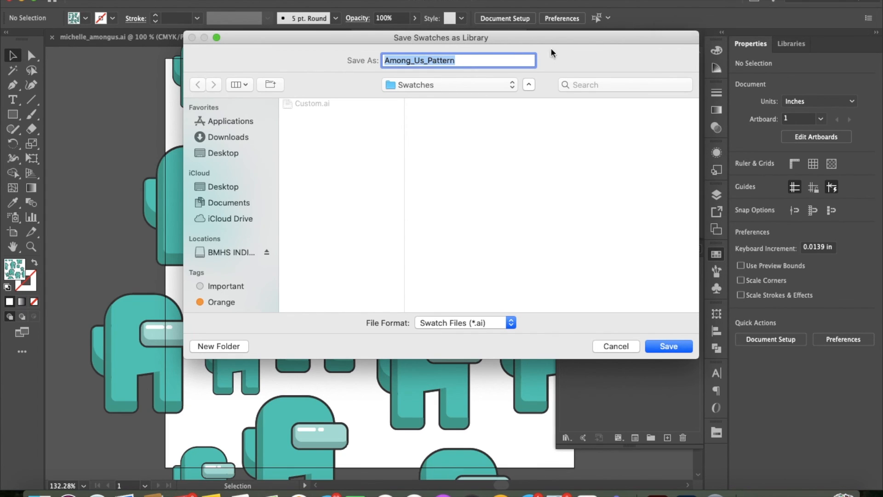
pyautogui.press('BackSpace')
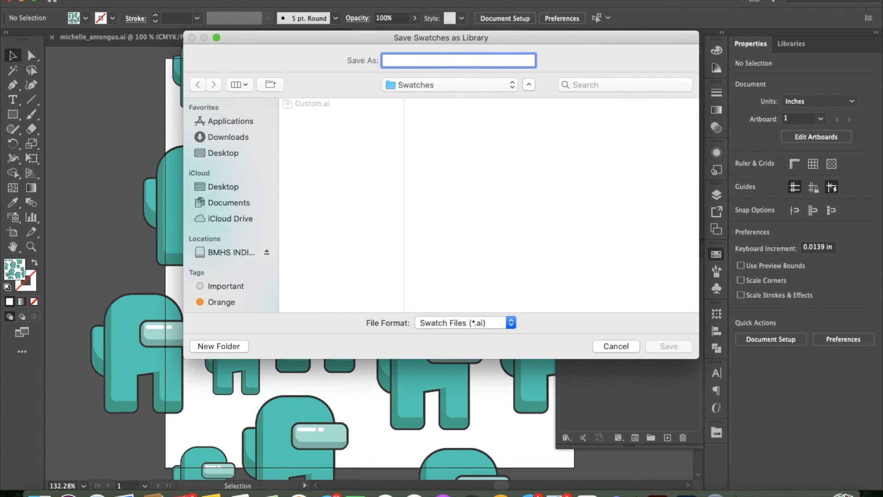
pyautogui.write('Cust')
pyautogui.write('om')
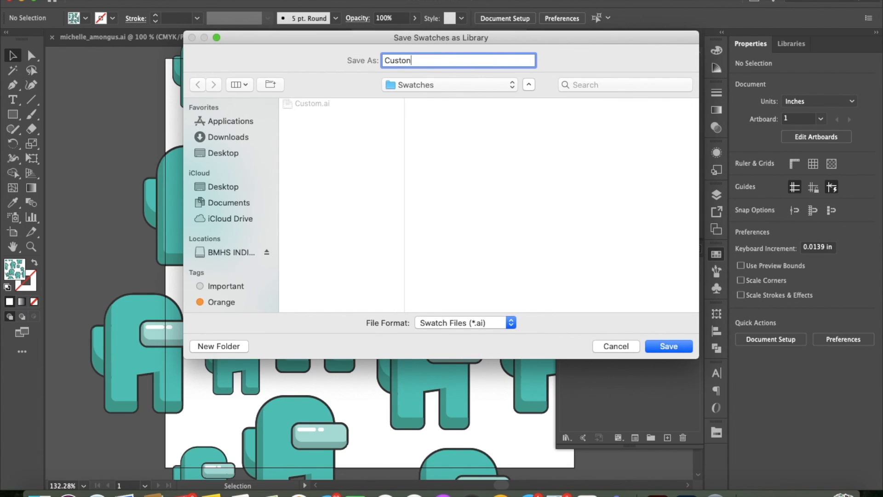
pyautogui.press('BackSpace')
pyautogui.write('m')
pyautogui.click(670, 346)
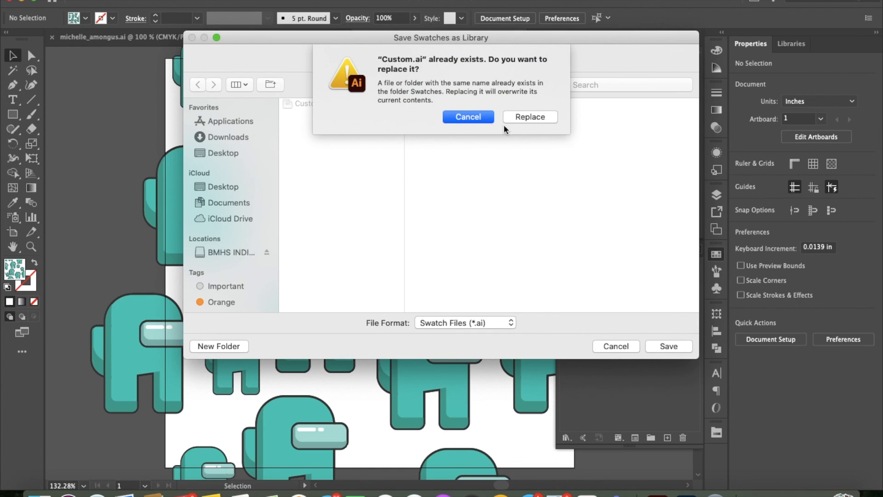
pyautogui.click(465, 116)
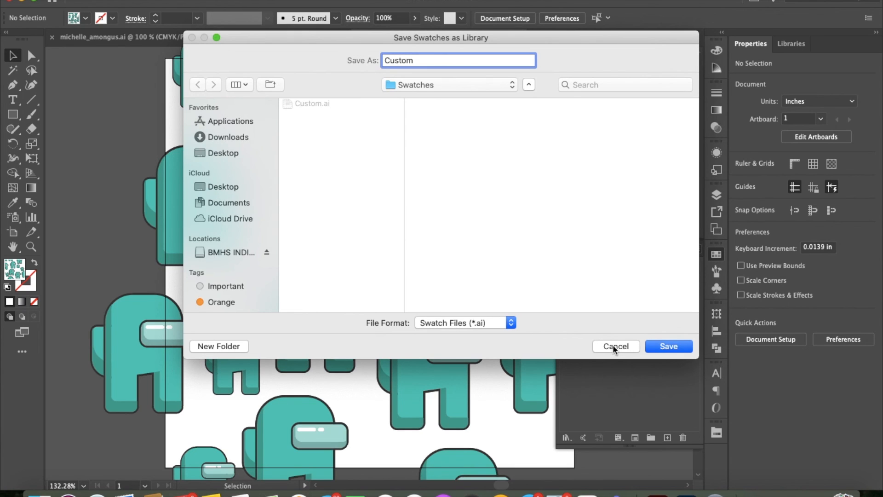
pyautogui.click(625, 346)
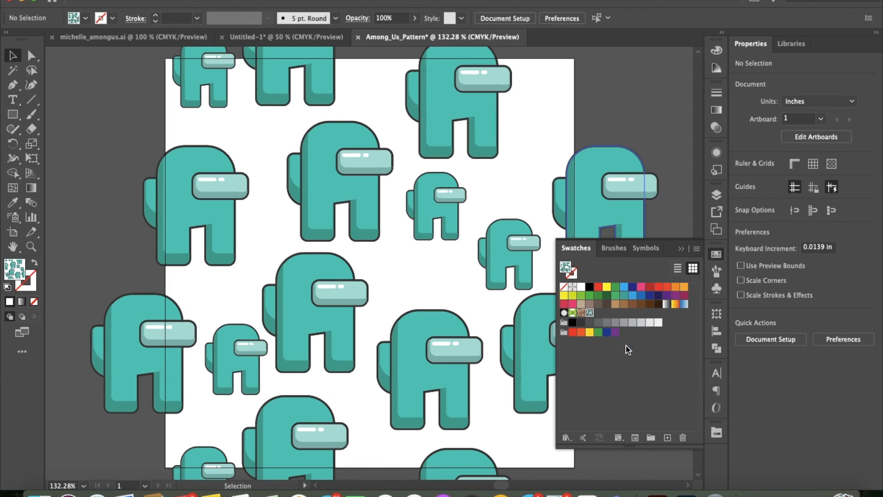
# - Create a new 4 × 4 in print document with one artboard and CMYK color
pyautogui.click(92, 0)
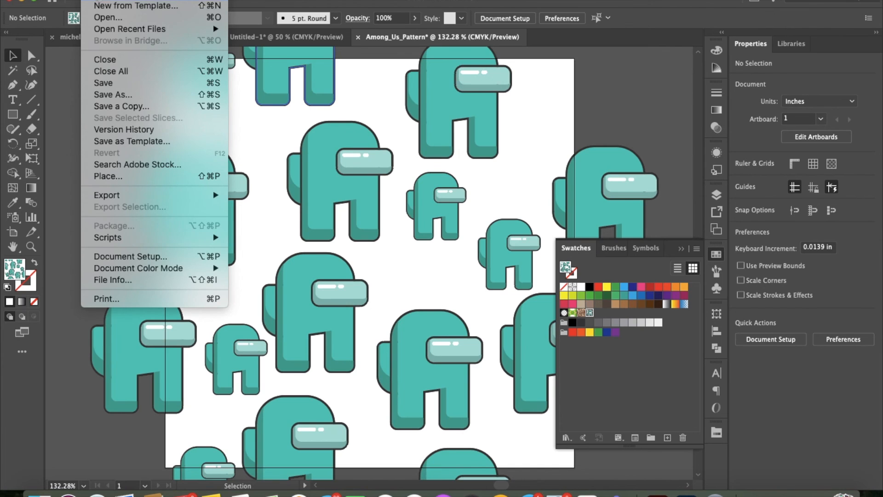
pyautogui.click(99, 1)
pyautogui.press('super+n')
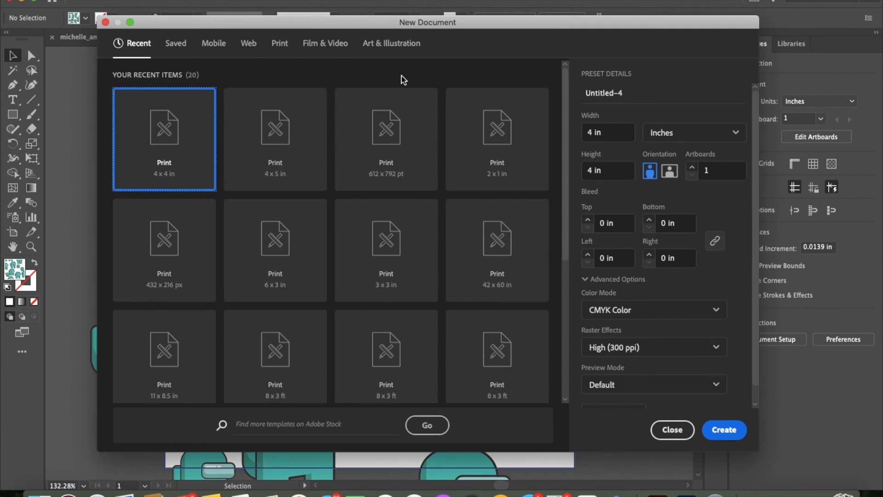
pyautogui.click(722, 429)
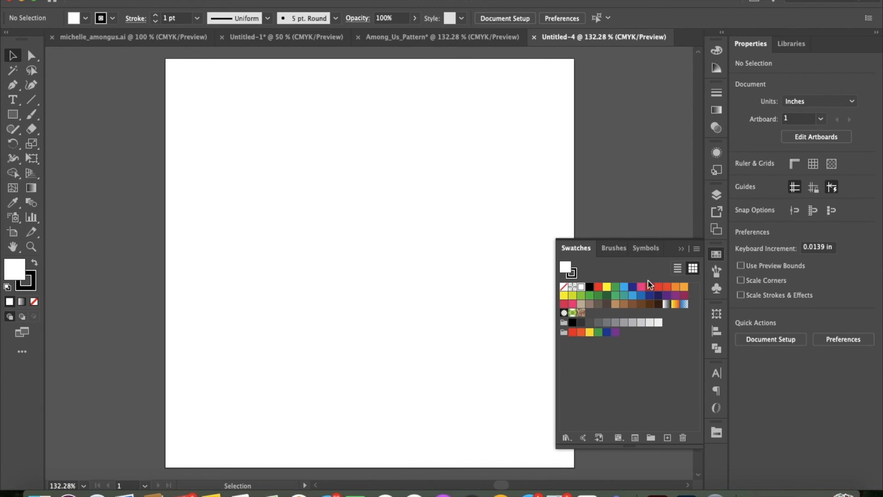
# - Open the user-defined swatch library Custom in the new document
pyautogui.click(696, 249)
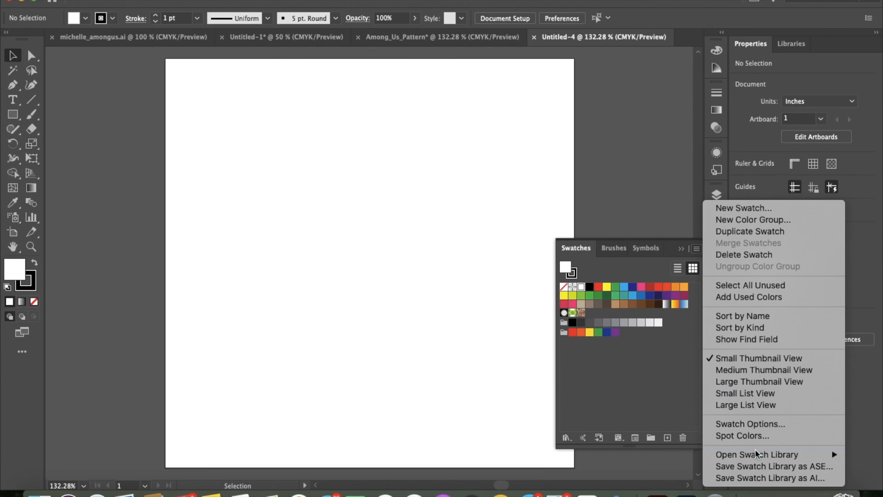
pyautogui.moveTo(757, 457)
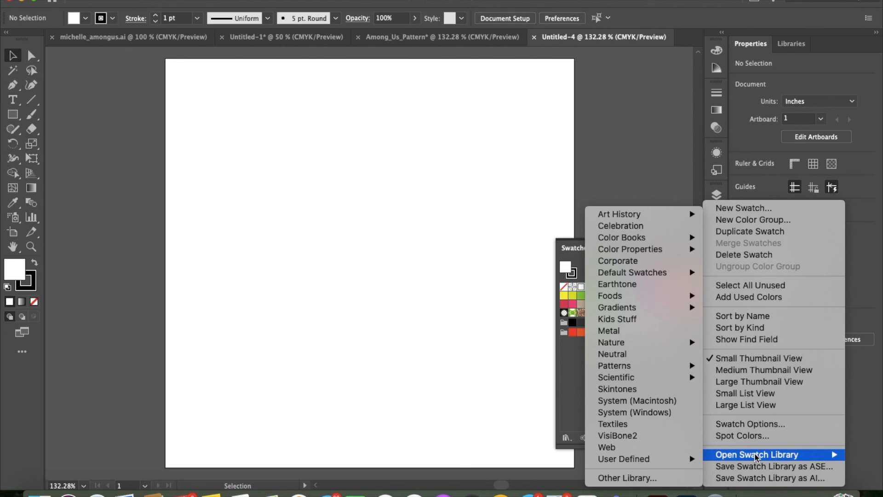
pyautogui.moveTo(675, 460)
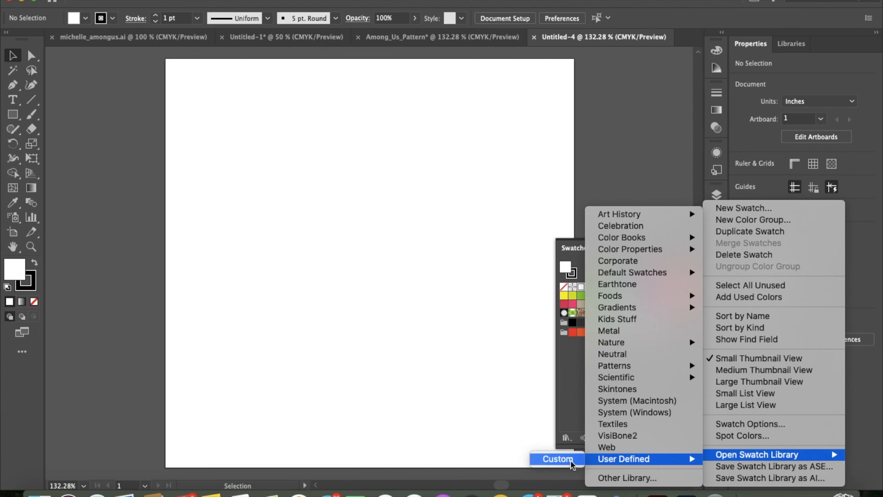
pyautogui.click(558, 458)
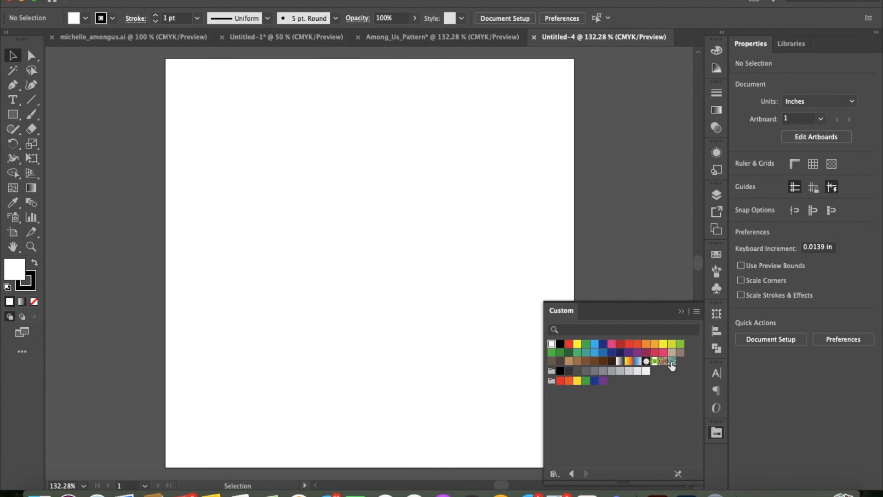
# - Apply the character pattern swatch from the Custom library as the fill and draw a rectangle about 2.96 × 3.15 in on the artboard
pyautogui.click(671, 361)
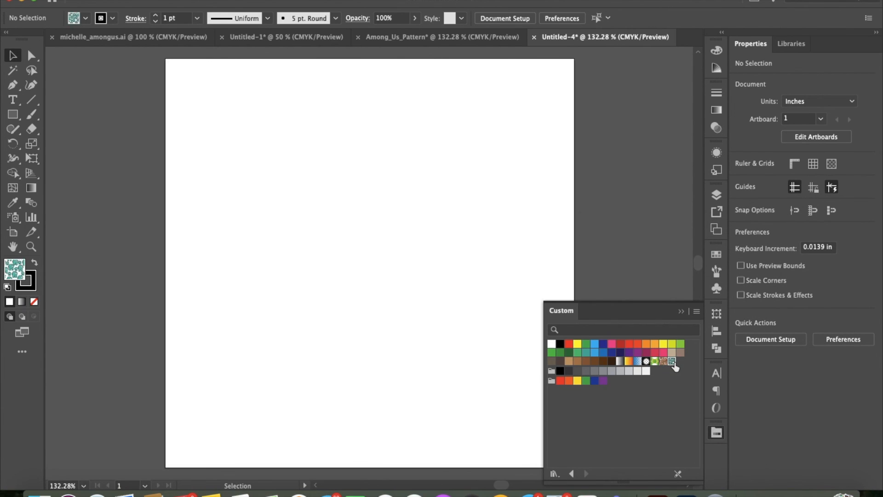
pyautogui.click(13, 114)
pyautogui.moveTo(192, 97); pyautogui.dragTo(496, 419)
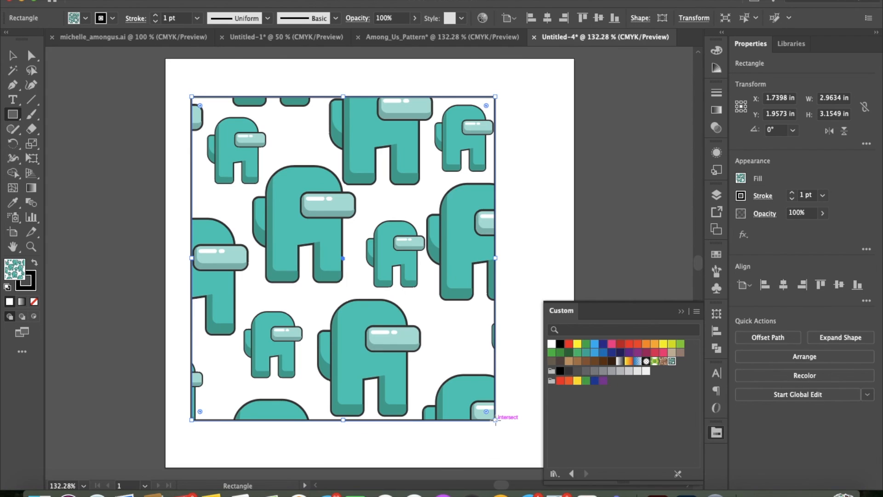